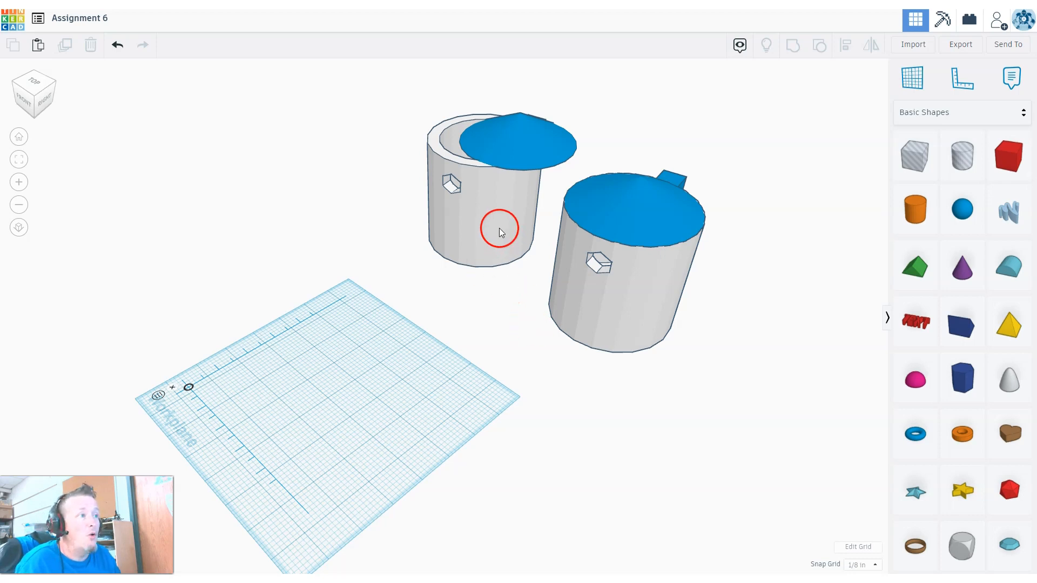
Step: Move the open hollow cylinder body onto the workplane and view its interior from above
{"action": "right_click_drag", "start_coordinate": [514, 340], "coordinate": [465, 312]}
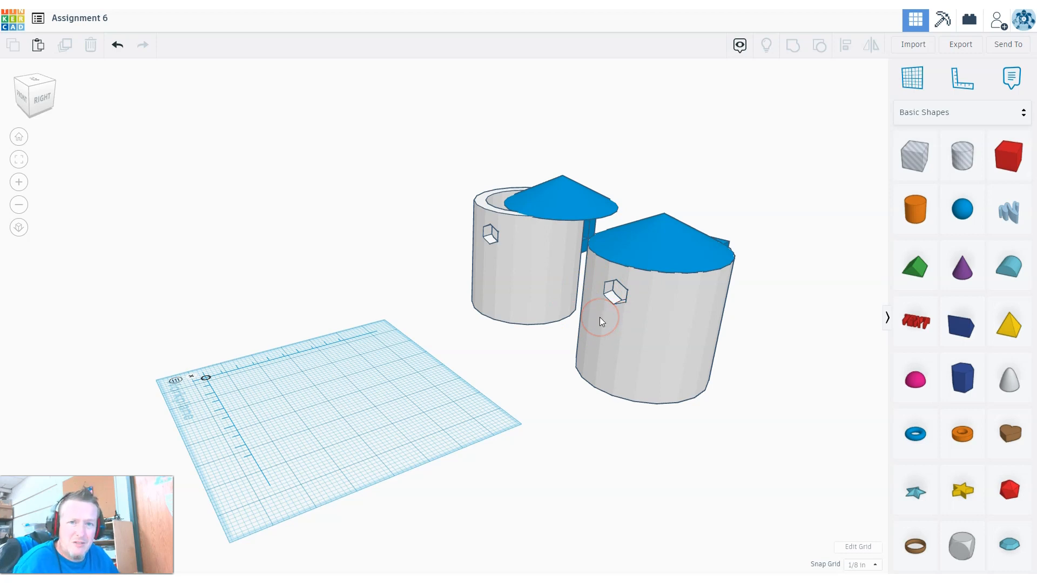
{"action": "right_click_drag", "start_coordinate": [501, 270], "coordinate": [524, 237]}
{"action": "left_click", "coordinate": [482, 271]}
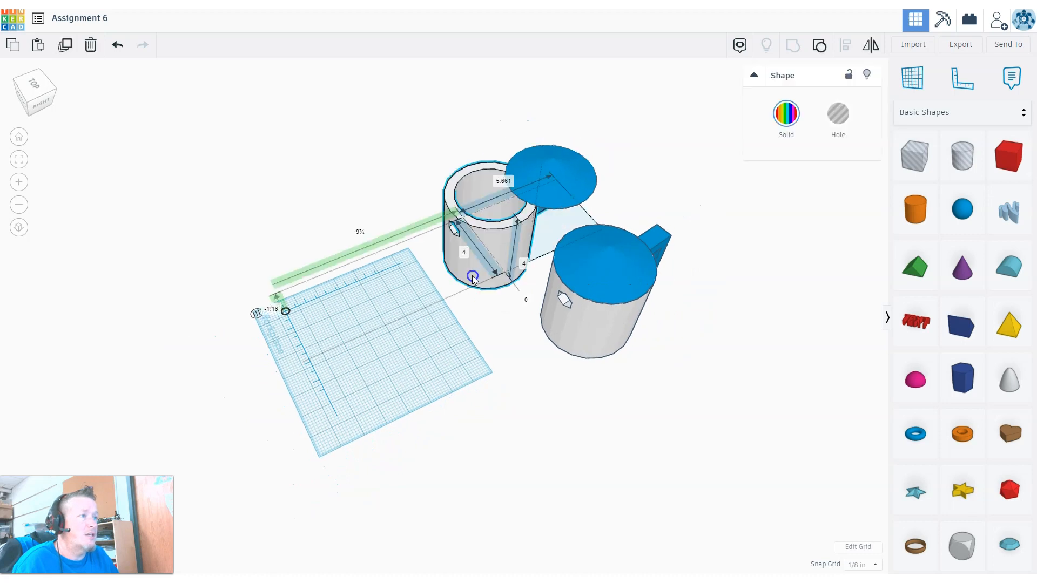
{"action": "left_click_drag", "start_coordinate": [482, 270], "coordinate": [364, 347]}
{"action": "right_click_drag", "start_coordinate": [411, 402], "coordinate": [427, 419]}
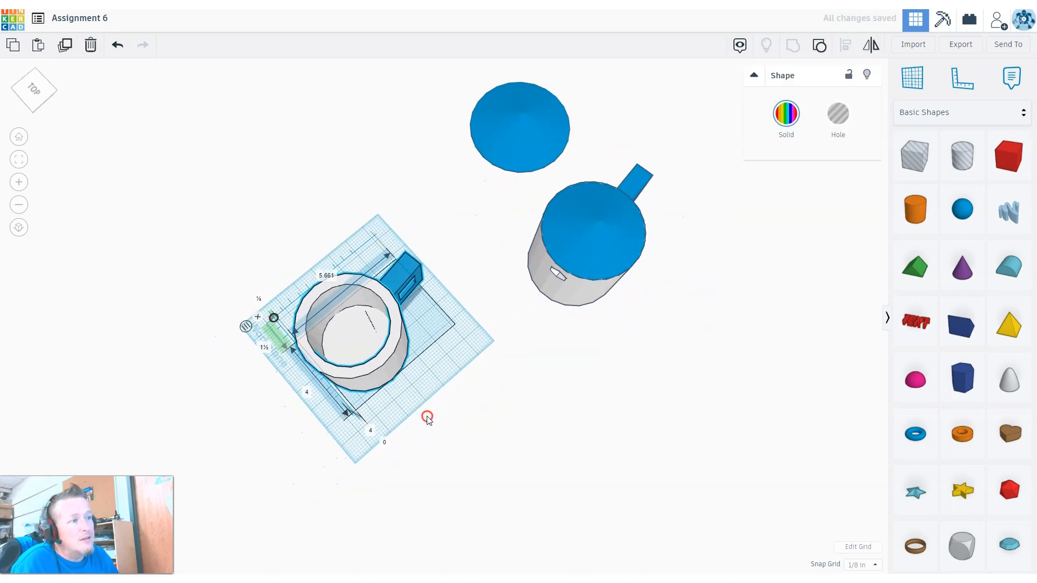
{"action": "right_click_drag", "start_coordinate": [461, 268], "coordinate": [484, 251]}
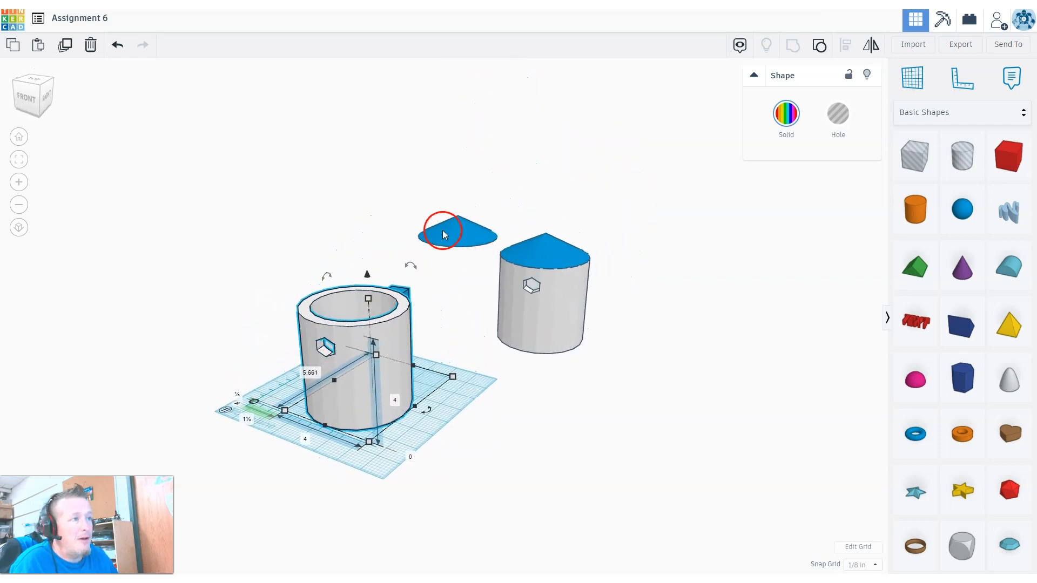
Step: Move the loose cone roof beside the open body and the closed model farther away from the workplane
{"action": "left_click_drag", "start_coordinate": [437, 235], "coordinate": [347, 293]}
{"action": "left_click_drag", "start_coordinate": [529, 326], "coordinate": [599, 350]}
{"action": "right_click_drag", "start_coordinate": [320, 390], "coordinate": [273, 499]}
{"action": "left_click_drag", "start_coordinate": [374, 311], "coordinate": [459, 292]}
{"action": "mouse_move", "coordinate": [390, 427]}
{"action": "right_mouse_down"}
{"action": "mouse_move", "coordinate": [382, 447]}
{"action": "mouse_move", "coordinate": [395, 408]}
{"action": "right_mouse_up"}
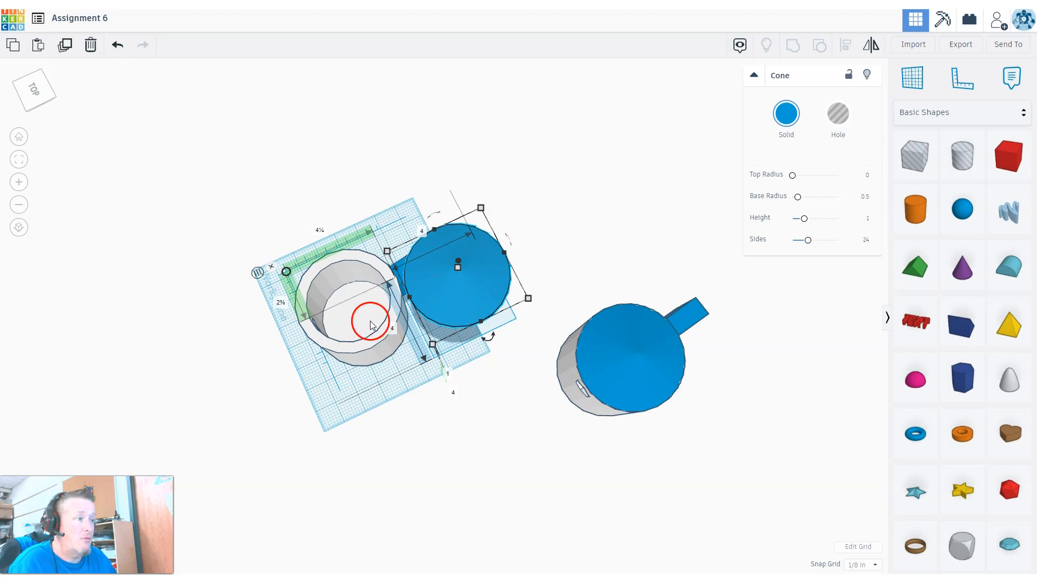
Step: Move the cone roof and the open hollow body back off the workplane
{"action": "left_click_drag", "start_coordinate": [463, 298], "coordinate": [589, 201]}
{"action": "left_click_drag", "start_coordinate": [363, 336], "coordinate": [535, 228]}
{"action": "right_click_drag", "start_coordinate": [495, 267], "coordinate": [529, 226]}
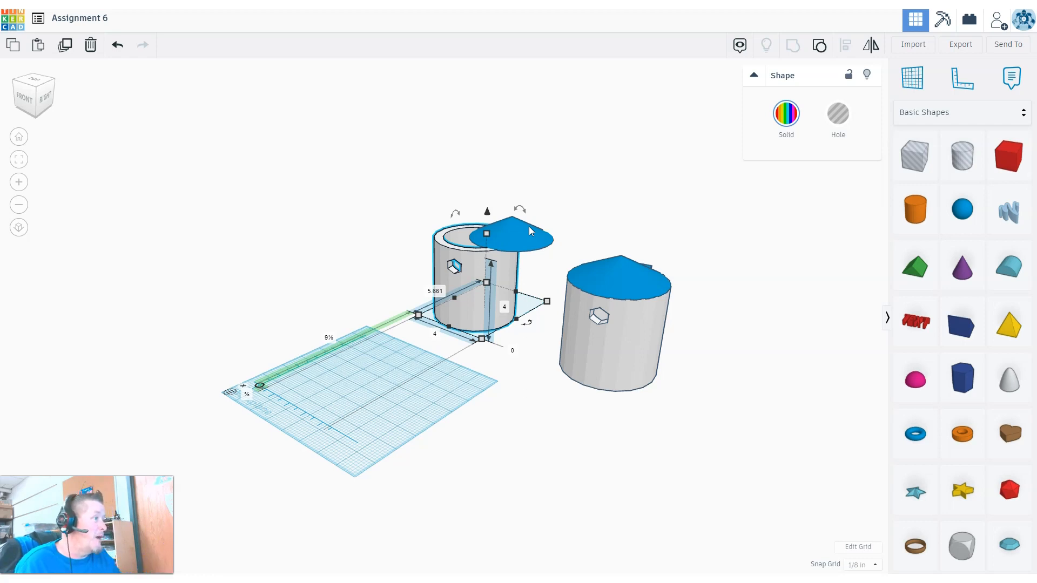
{"action": "left_click", "coordinate": [1007, 384]}
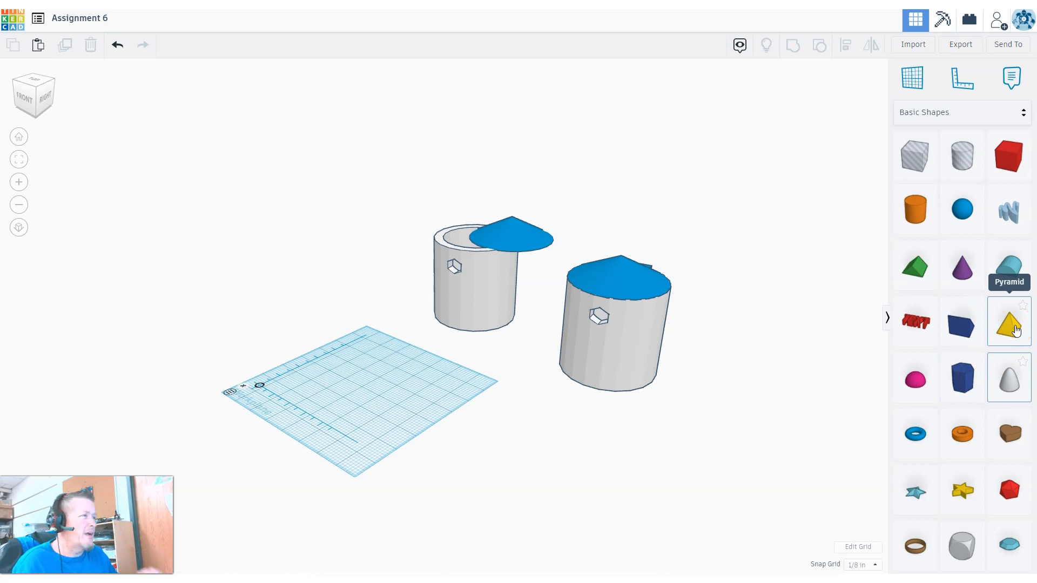
{"action": "right_click_drag", "start_coordinate": [578, 435], "coordinate": [718, 424]}
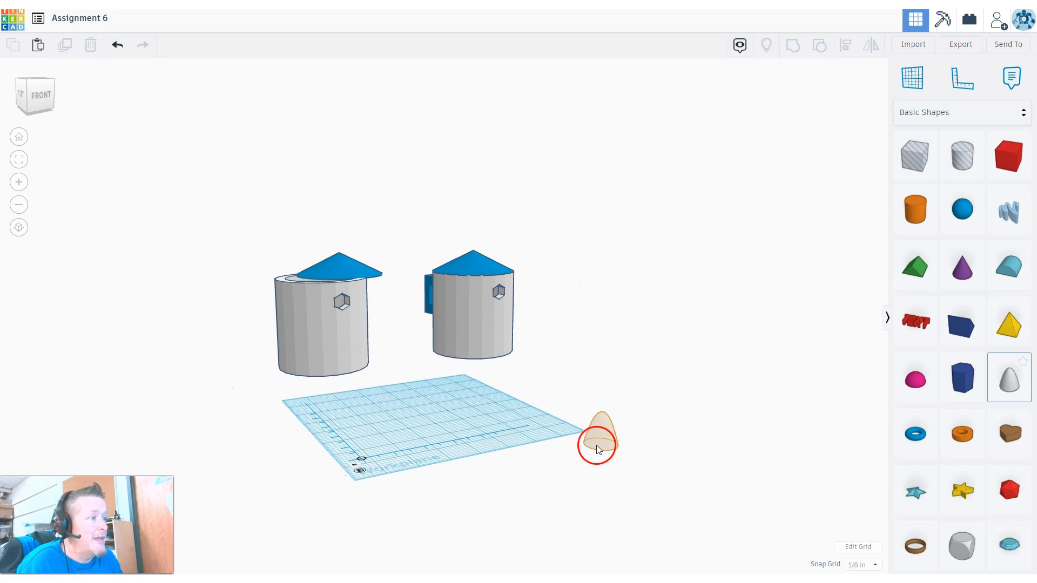
{"action": "left_click", "coordinate": [740, 413]}
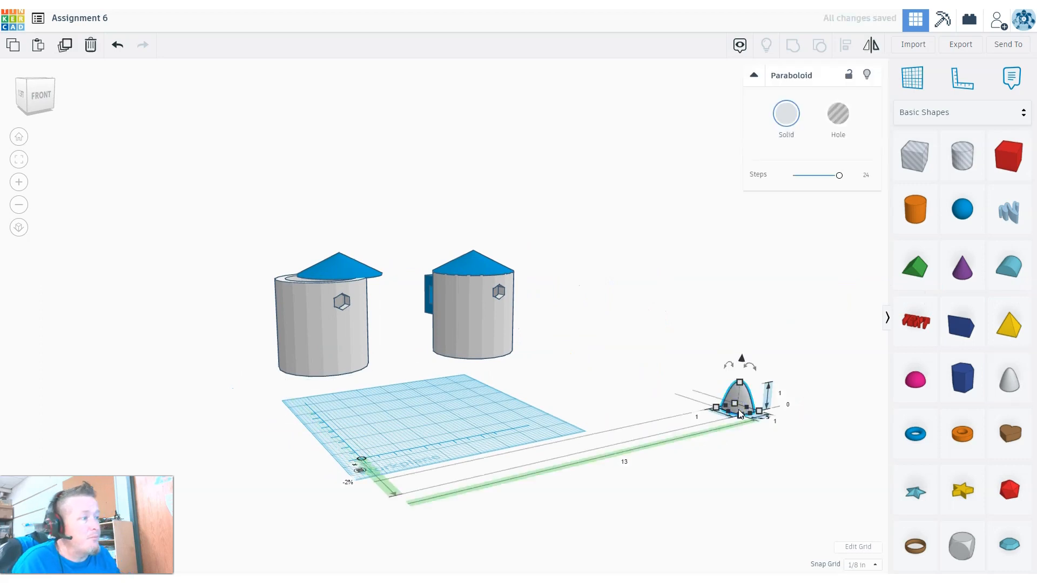
{"action": "key", "text": "Delete"}
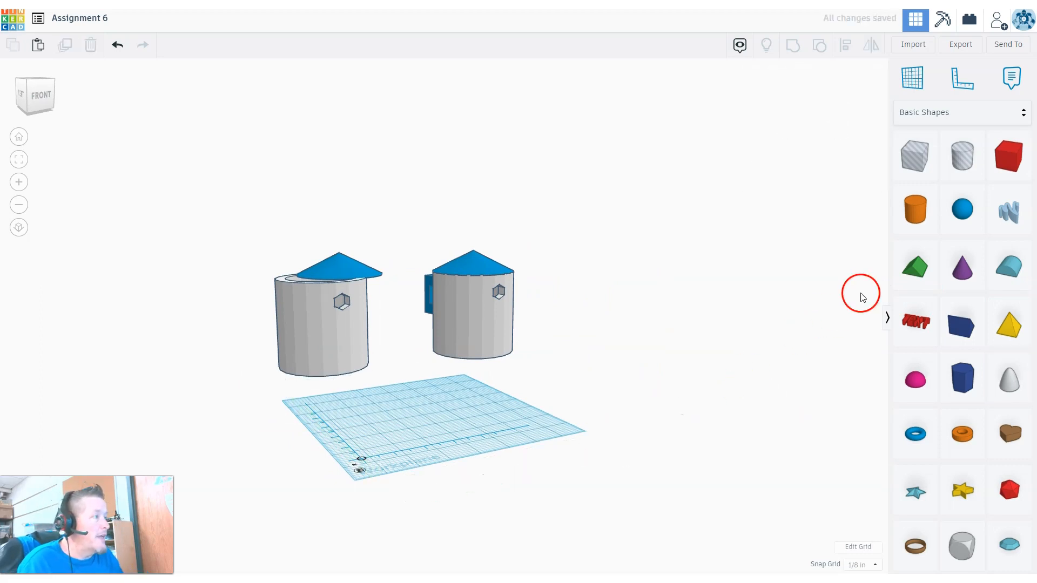
Step: Place a solid cylinder from the basic shapes near the middle of the workplane
{"action": "left_click_drag", "start_coordinate": [908, 230], "coordinate": [462, 428]}
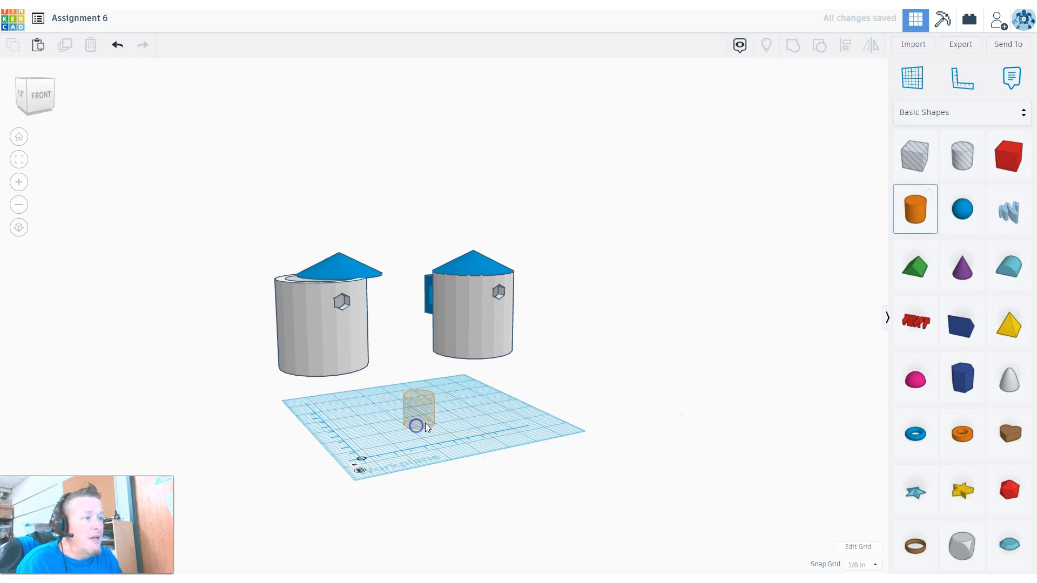
{"action": "left_click", "coordinate": [426, 427]}
{"action": "right_click_drag", "start_coordinate": [504, 446], "coordinate": [417, 465]}
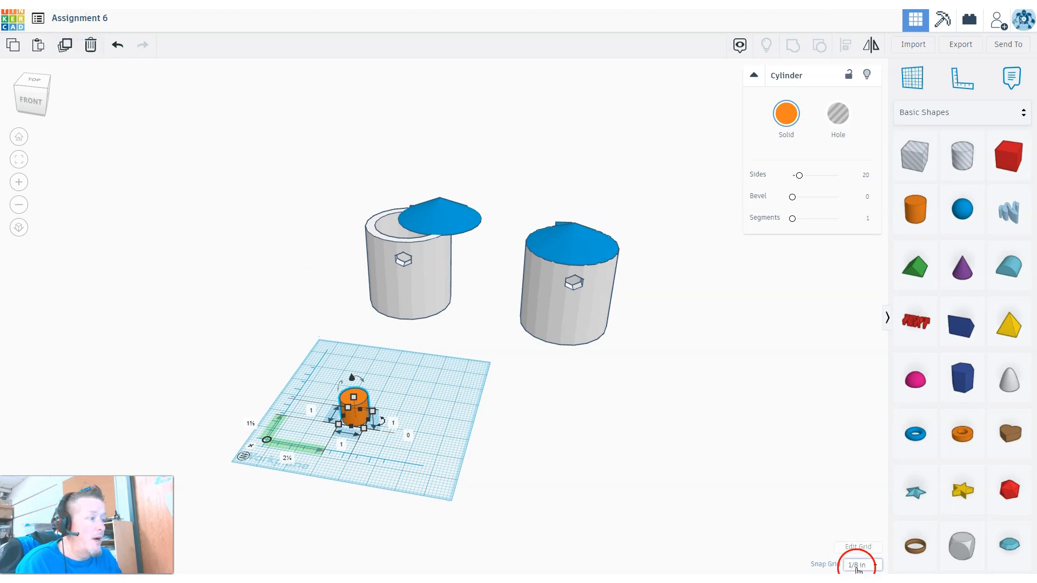
Step: Set the grid units to Inches, keep the Default preset and update the grid
{"action": "left_click", "coordinate": [854, 547]}
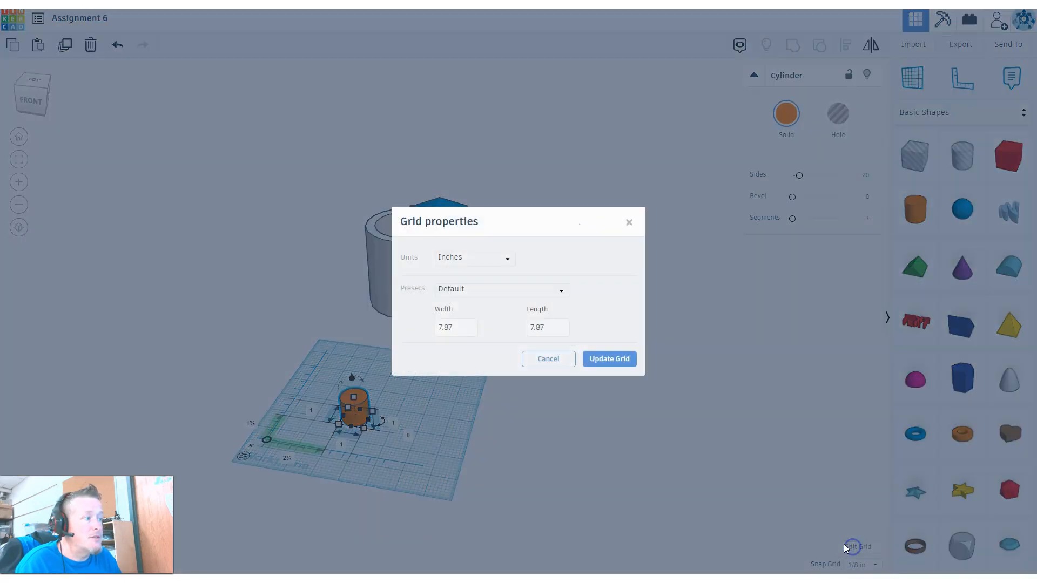
{"action": "left_click", "coordinate": [465, 260]}
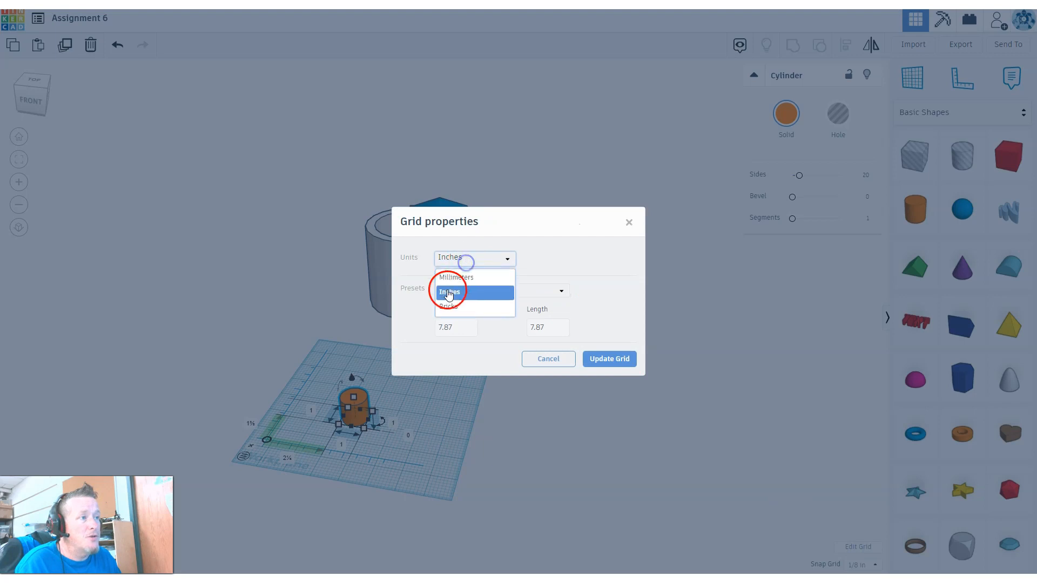
{"action": "left_click", "coordinate": [462, 292]}
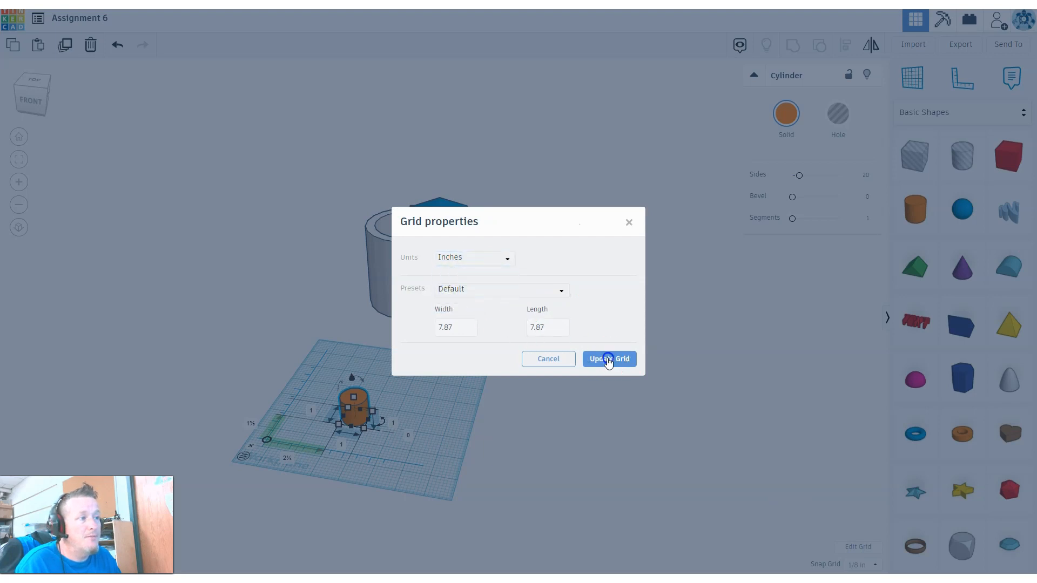
{"action": "left_click", "coordinate": [608, 358]}
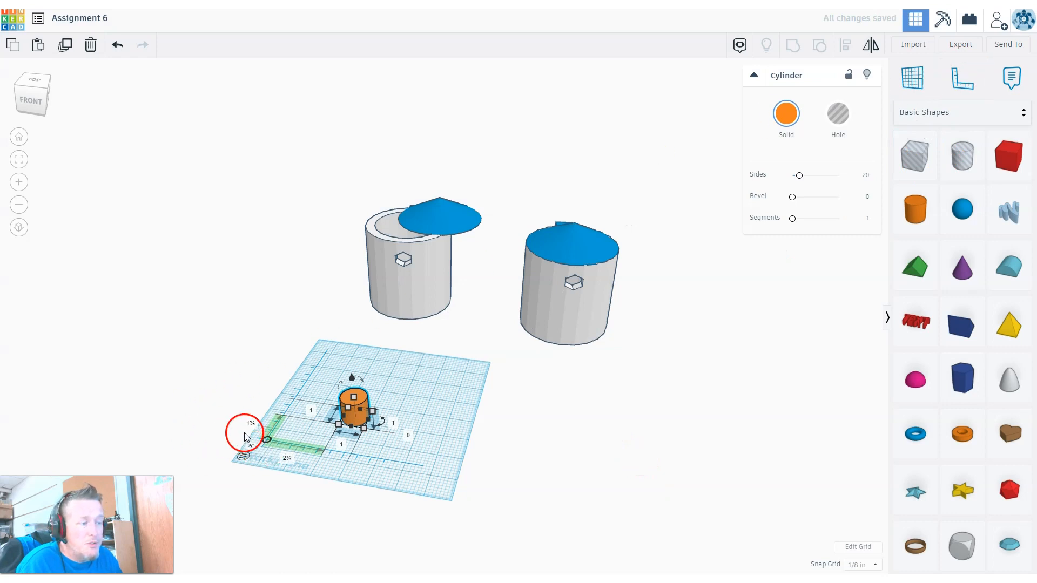
Step: Move the ruler's origin to the corner of the workplane beside the workplane label
{"action": "left_click_drag", "start_coordinate": [266, 439], "coordinate": [243, 463]}
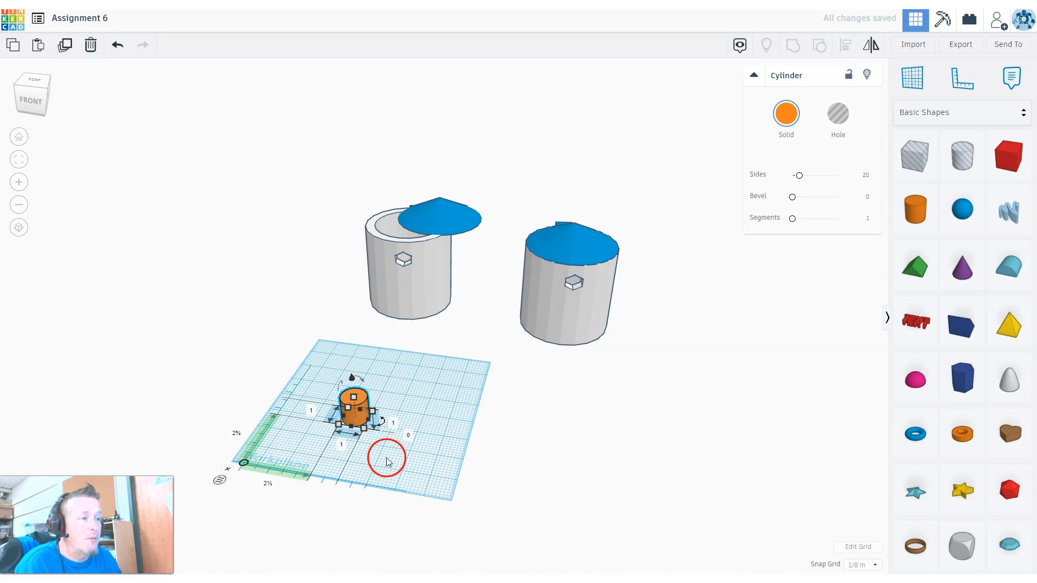
{"action": "right_click_drag", "start_coordinate": [424, 465], "coordinate": [301, 493]}
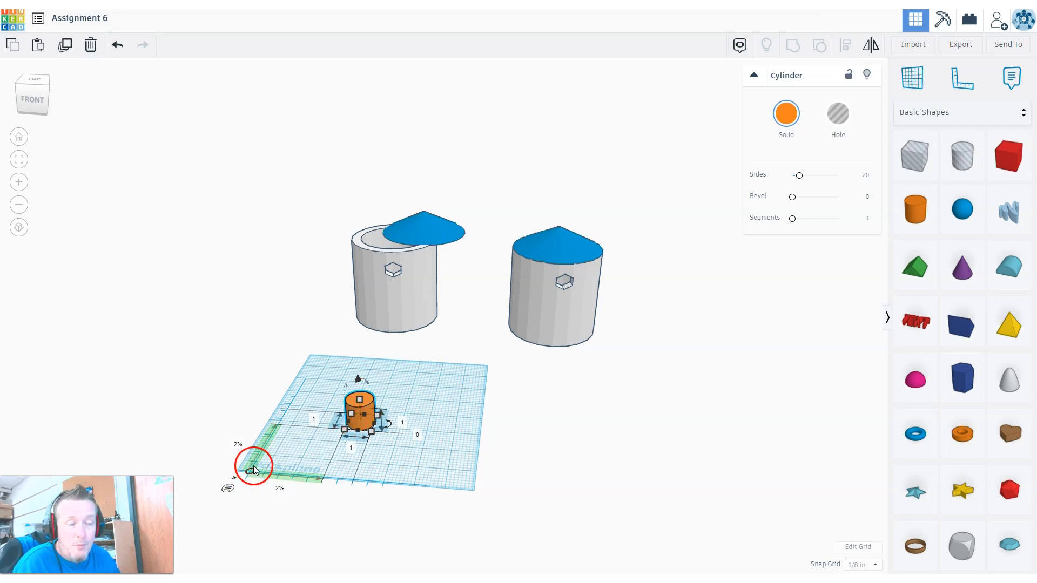
{"action": "right_click_drag", "start_coordinate": [413, 464], "coordinate": [413, 469]}
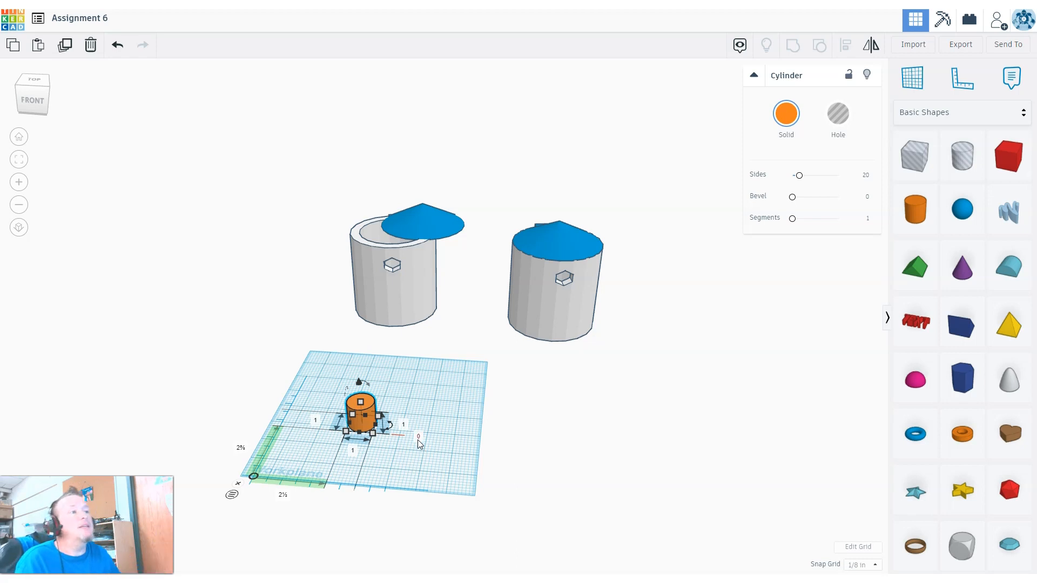
Step: Set the orange cylinder's length, width and height to 4 inches each
{"action": "right_click_drag", "start_coordinate": [444, 296], "coordinate": [419, 365]}
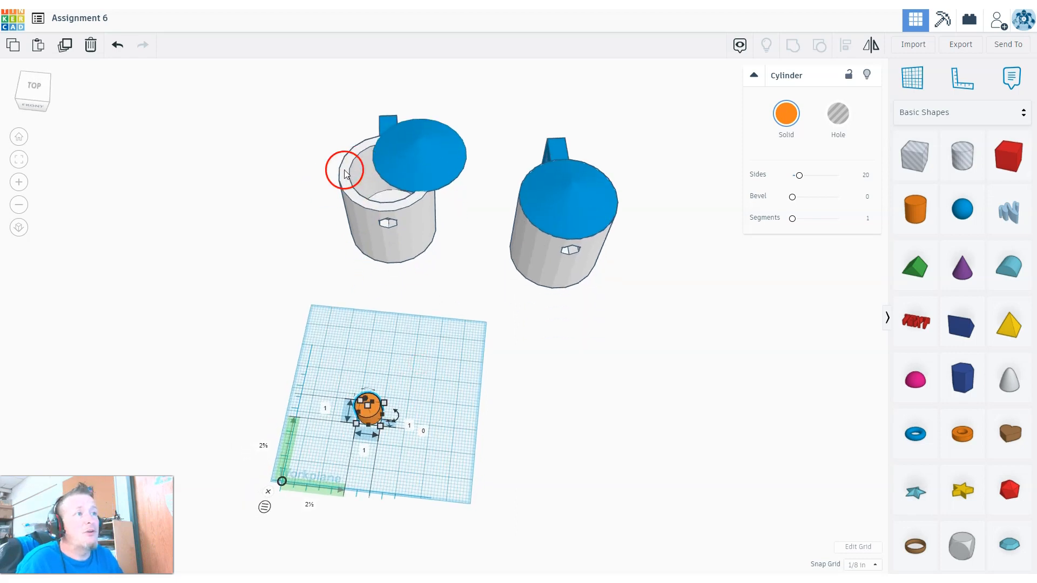
{"action": "right_click", "coordinate": [357, 203]}
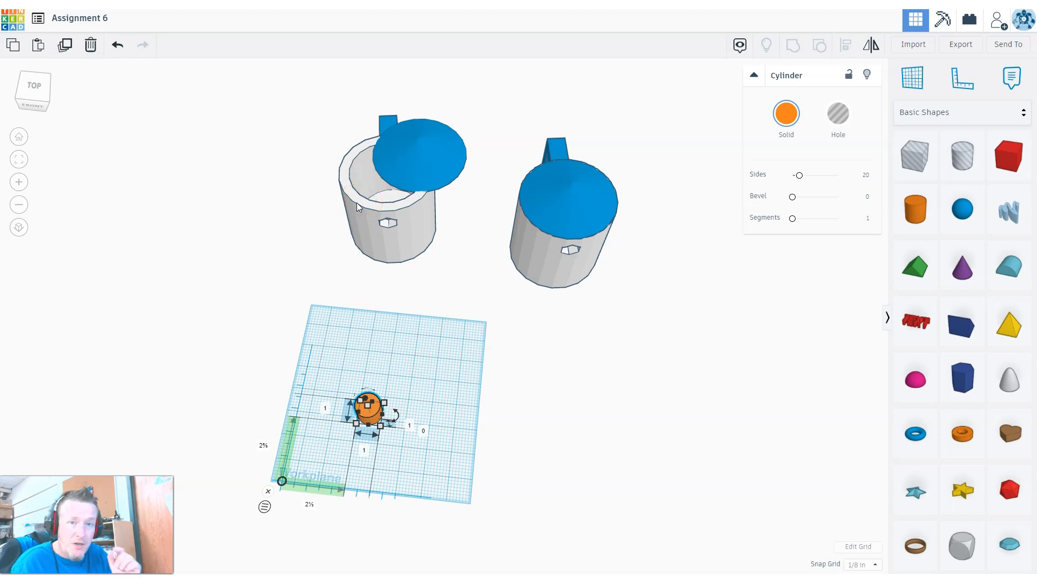
{"action": "right_click_drag", "start_coordinate": [344, 308], "coordinate": [334, 269]}
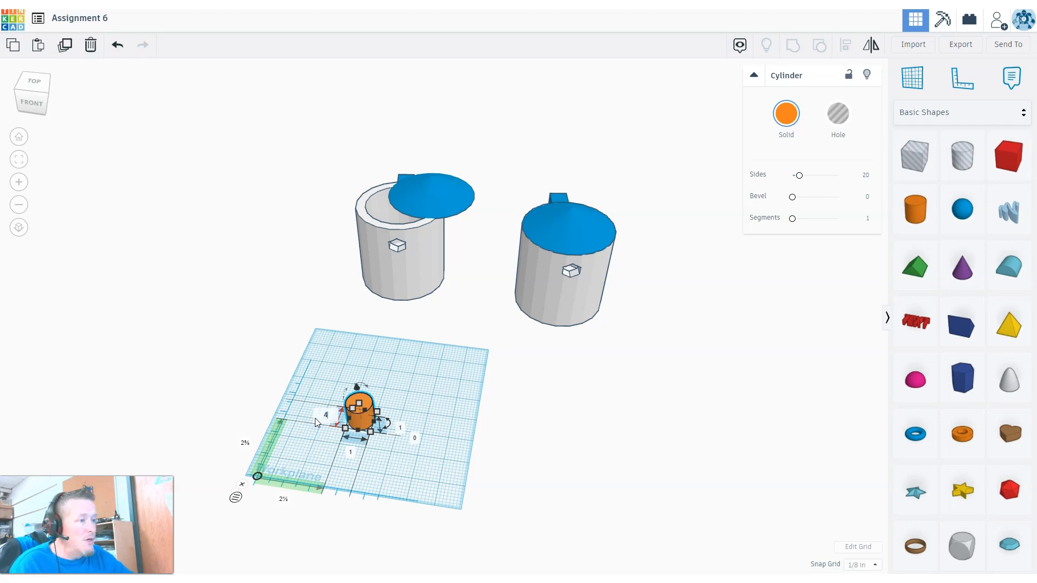
{"action": "left_click", "coordinate": [351, 451]}
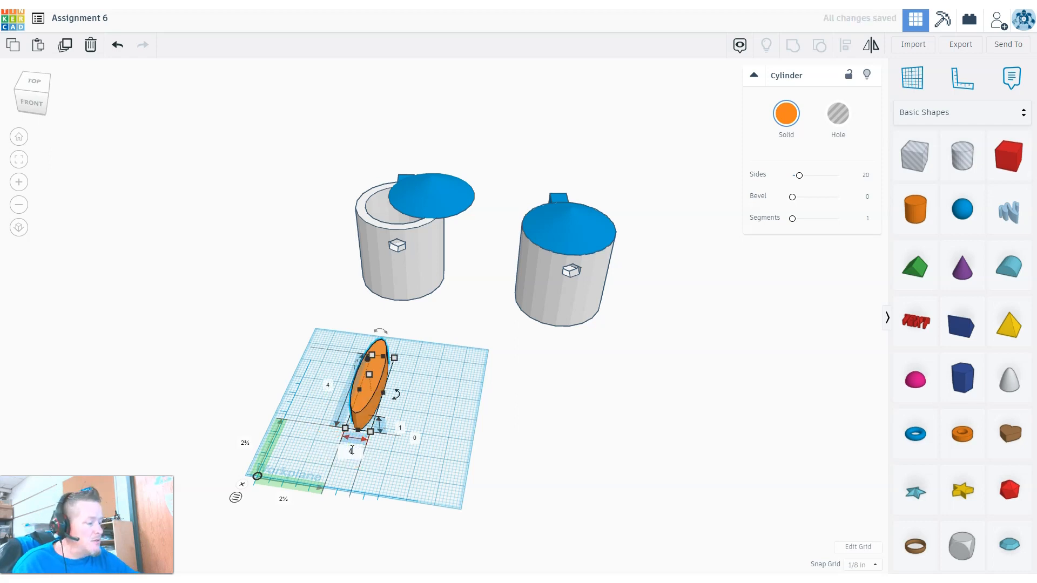
{"action": "type", "text": "4"}
{"action": "key", "text": "Tab"}
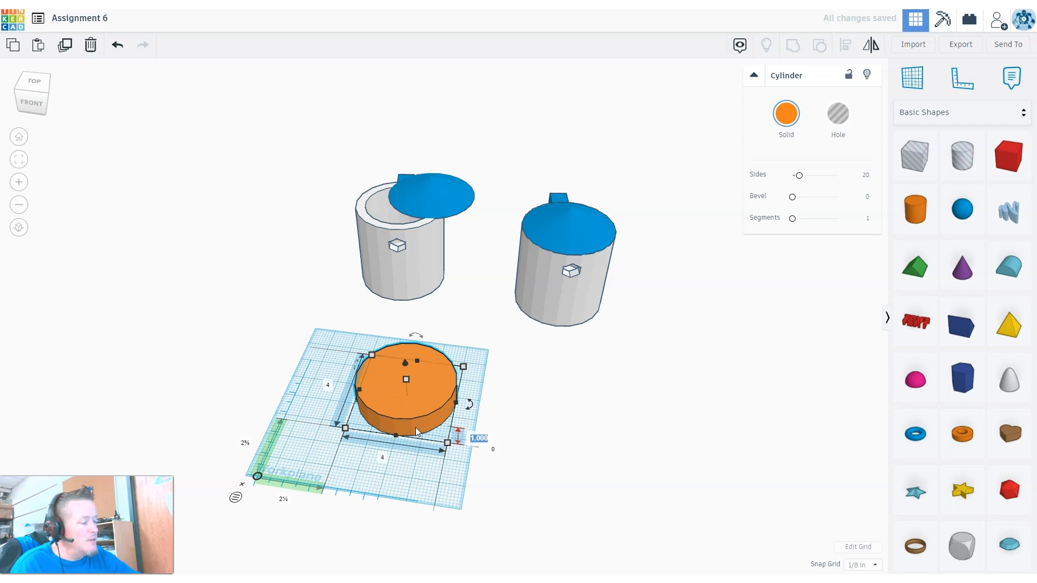
{"action": "type", "text": "4"}
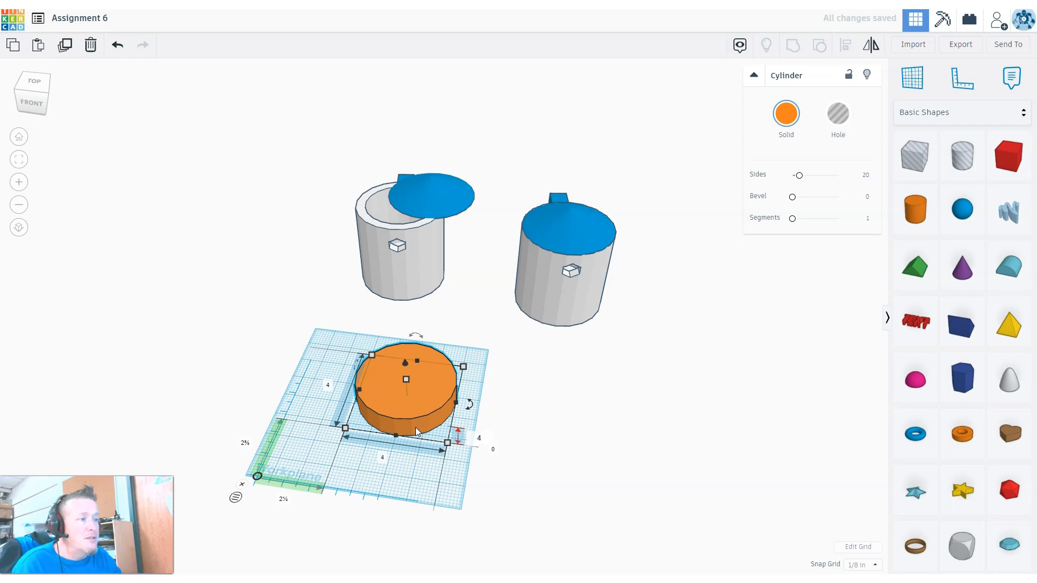
{"action": "key", "text": "Return"}
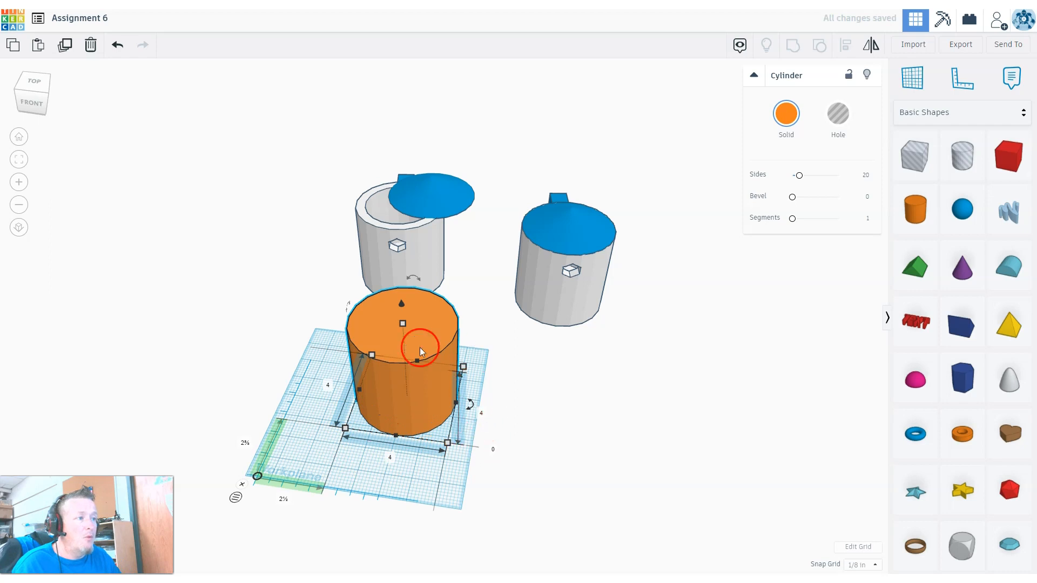
Step: Shift the 4-inch cylinder toward the ruler's origin, duplicate it and place the copy beside it without overlap
{"action": "left_click_drag", "start_coordinate": [407, 406], "coordinate": [360, 410]}
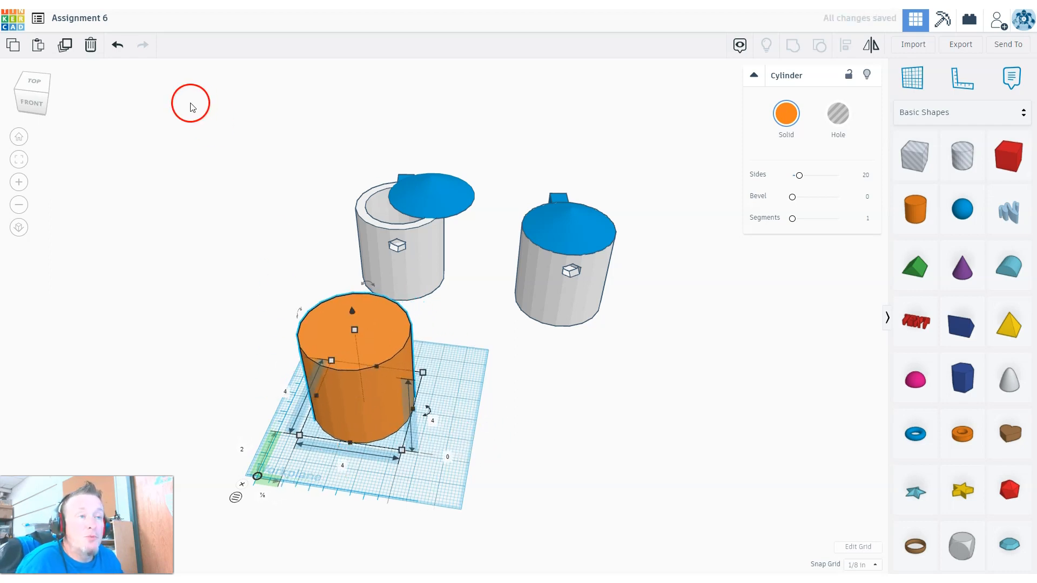
{"action": "left_click", "coordinate": [64, 47]}
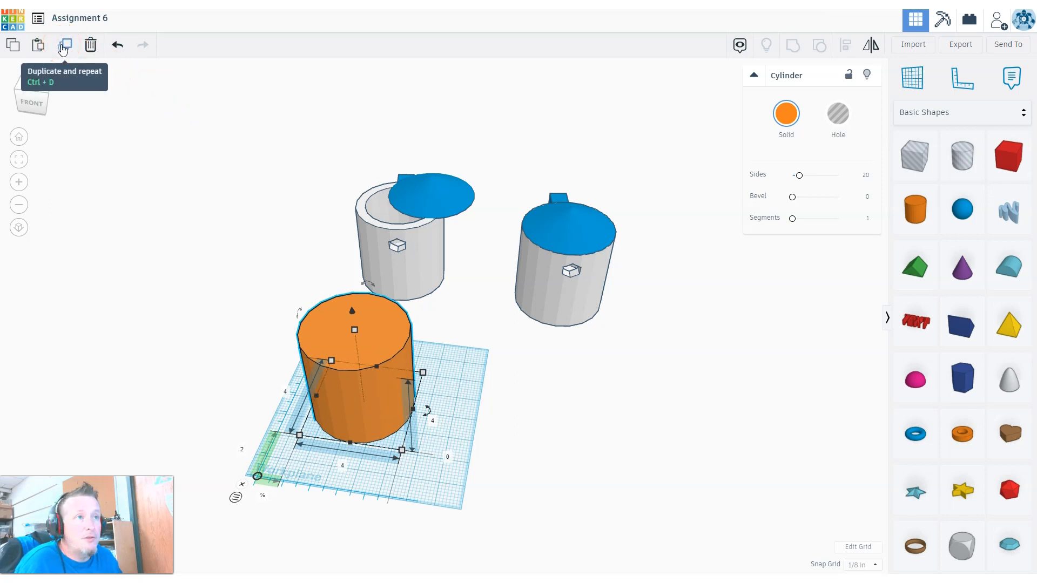
{"action": "left_click", "coordinate": [65, 47]}
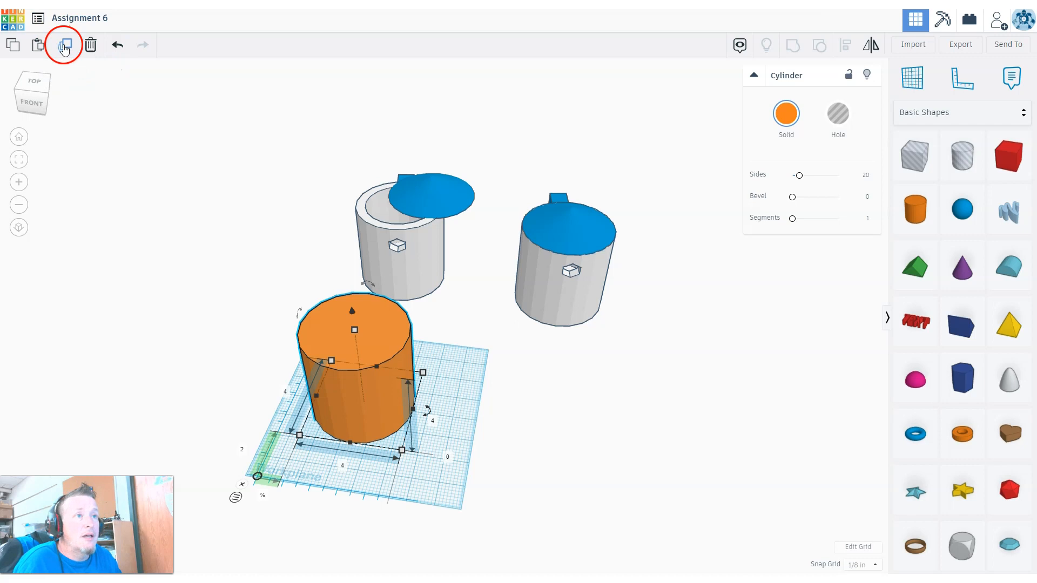
{"action": "left_click_drag", "start_coordinate": [338, 386], "coordinate": [423, 403]}
{"action": "left_click", "coordinate": [380, 392]}
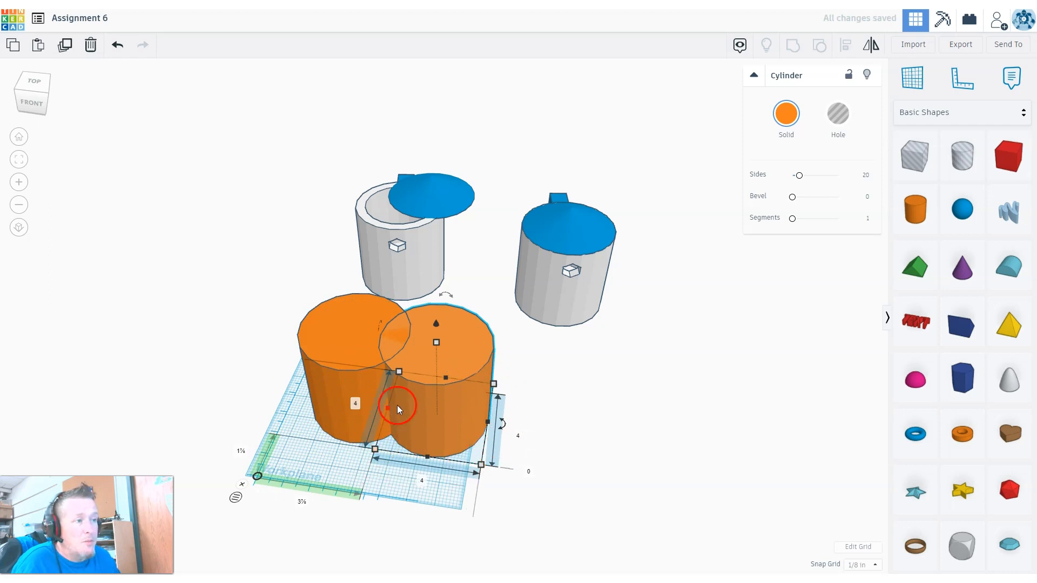
{"action": "left_click_drag", "start_coordinate": [461, 326], "coordinate": [484, 322]}
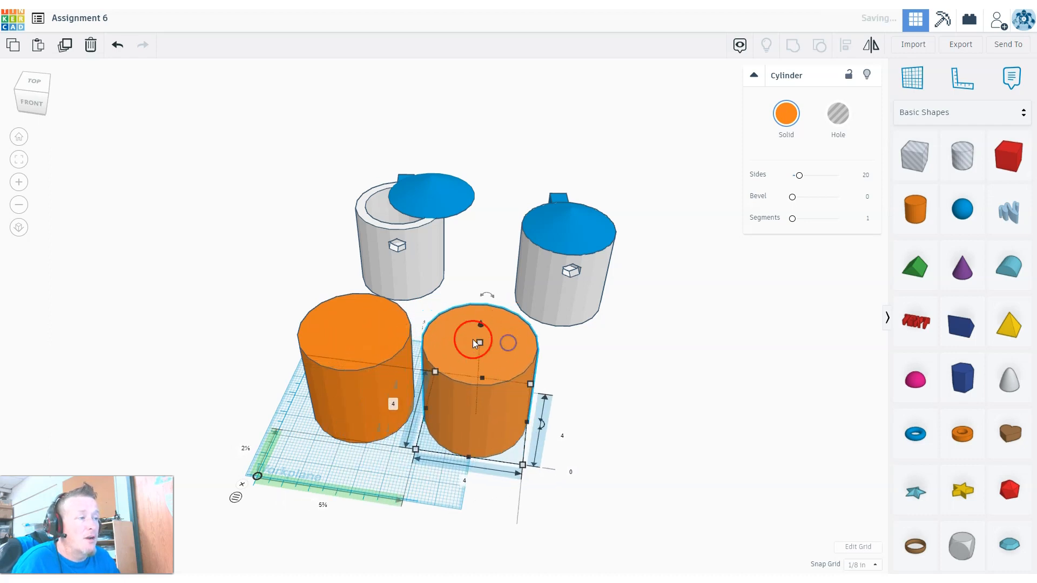
Step: Try shortening the copied cylinder's length by eye and undo that resize
{"action": "left_click_drag", "start_coordinate": [481, 378], "coordinate": [370, 378]}
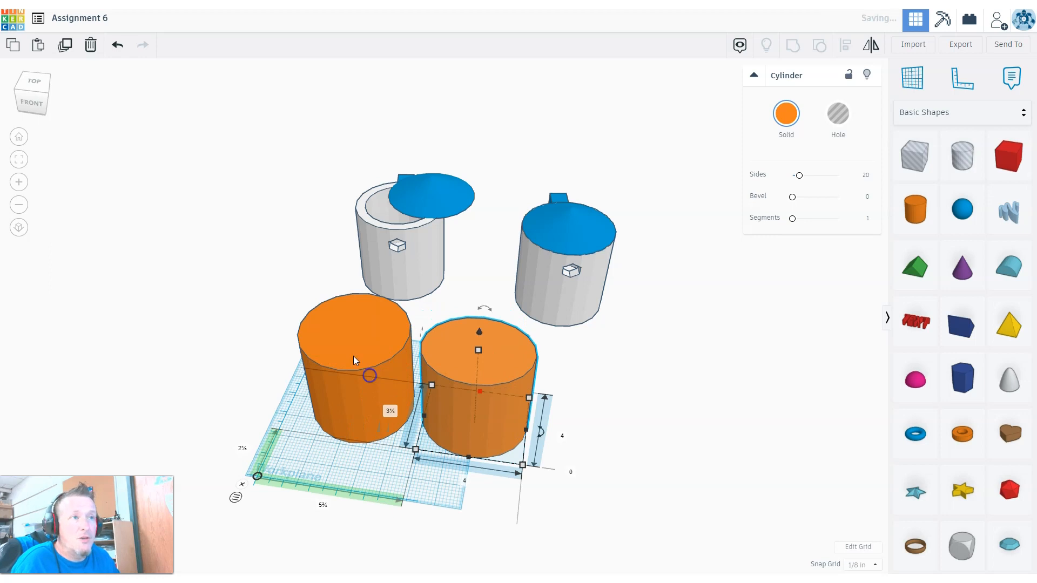
{"action": "left_click", "coordinate": [114, 46]}
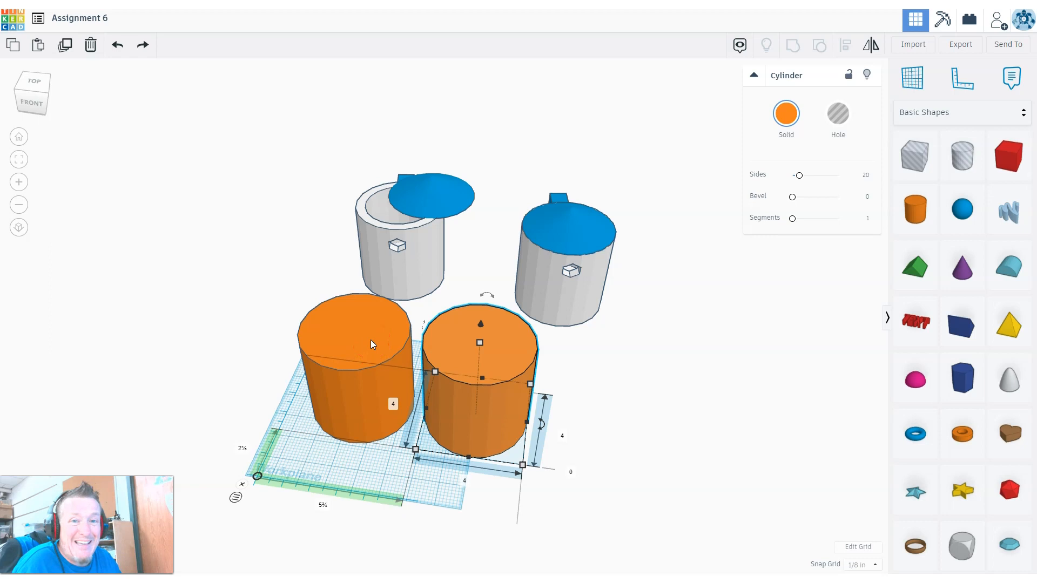
Step: Move the original cylinder away from its copy and set the copy's length and width to 3.2 inches each
{"action": "left_click_drag", "start_coordinate": [373, 344], "coordinate": [328, 336]}
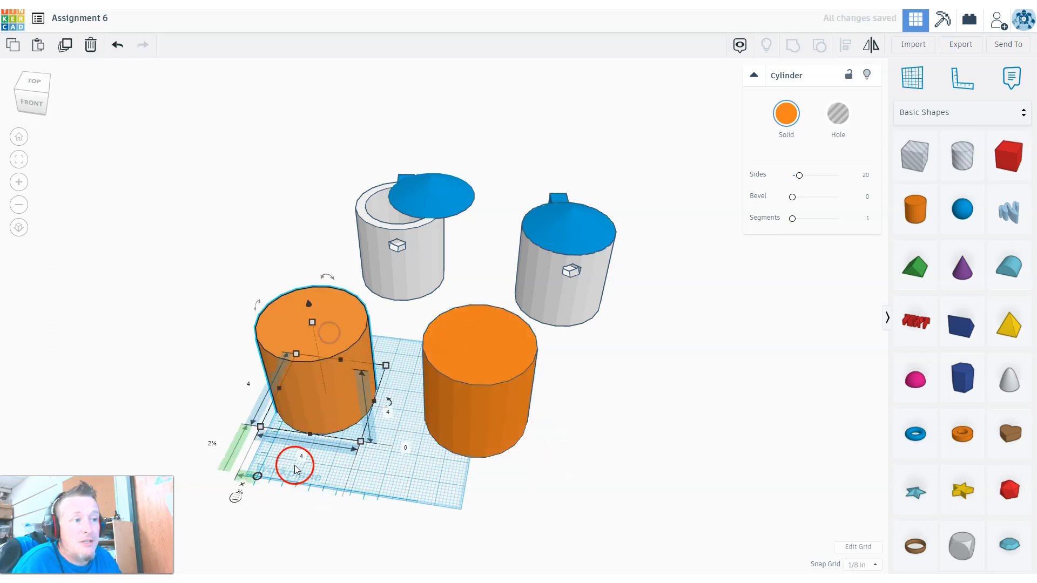
{"action": "left_click", "coordinate": [488, 410]}
{"action": "left_click", "coordinate": [397, 407]}
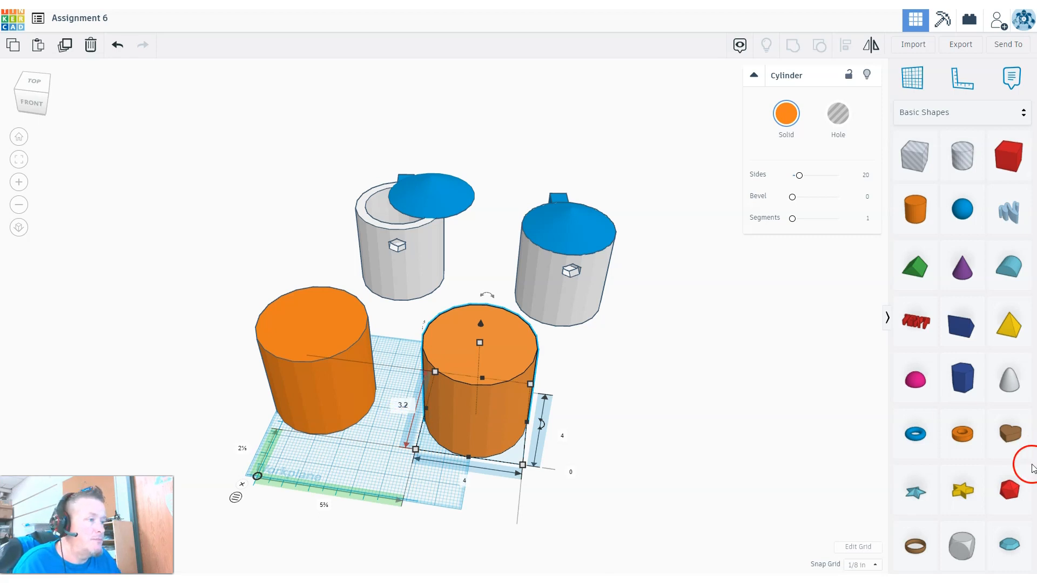
{"action": "left_click", "coordinate": [471, 485]}
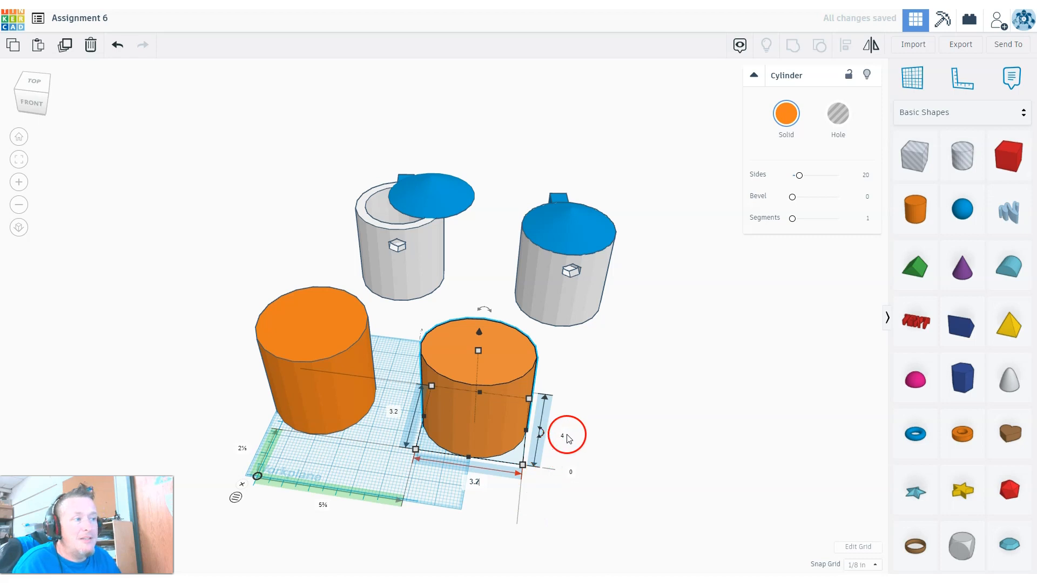
{"action": "key", "text": "Return"}
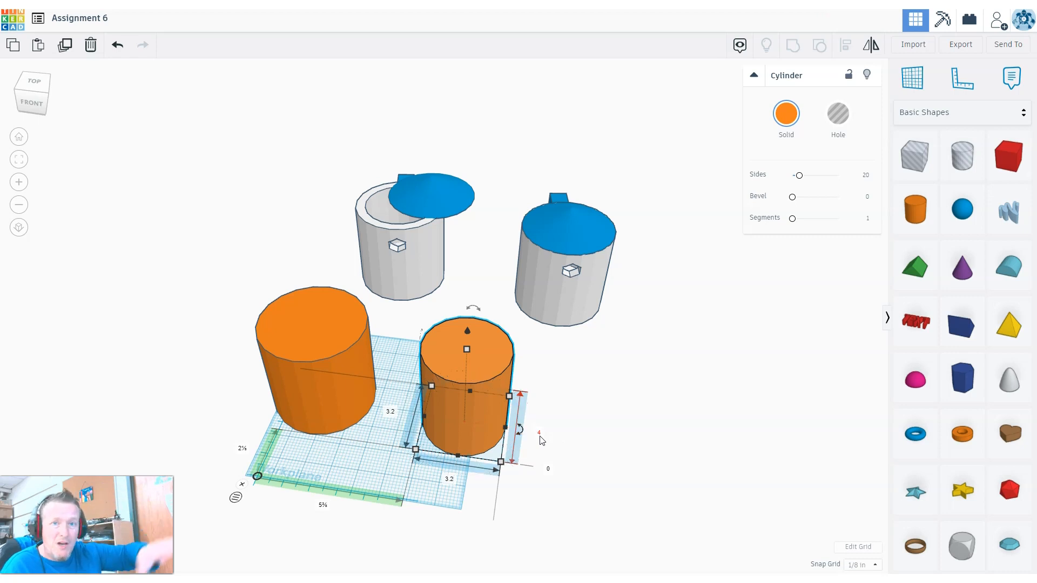
Step: Turn the 3.2-inch cylinder into a hole and raise it 0.8 inches above the workplane
{"action": "left_click", "coordinate": [319, 423]}
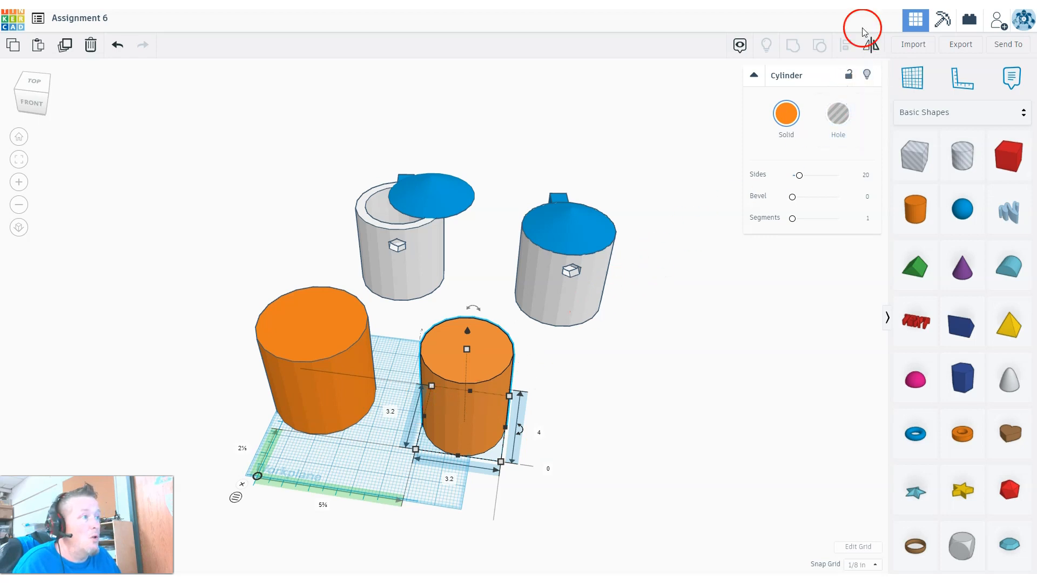
{"action": "left_click", "coordinate": [836, 125]}
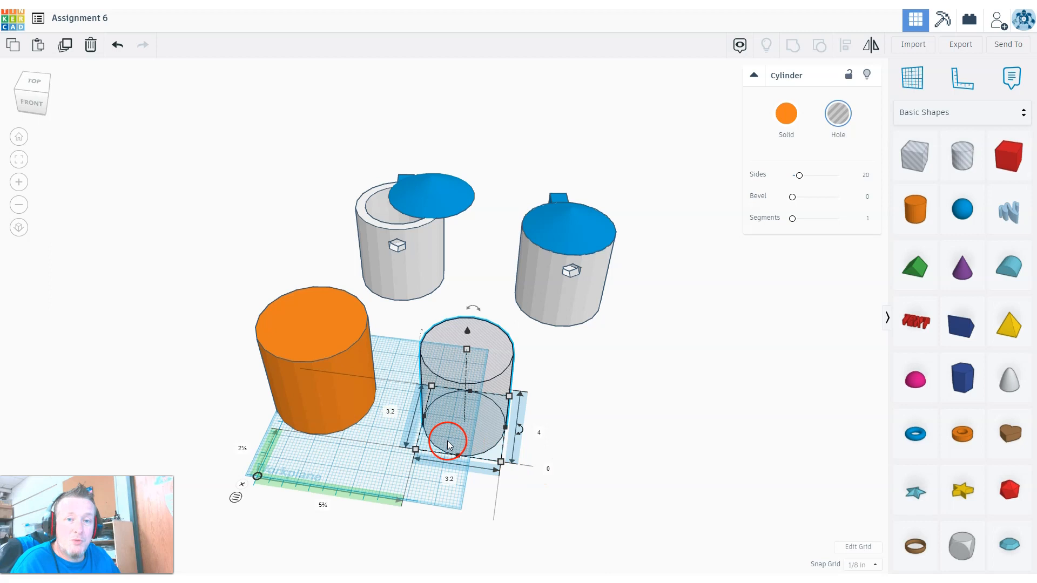
{"action": "right_click_drag", "start_coordinate": [389, 274], "coordinate": [411, 214]}
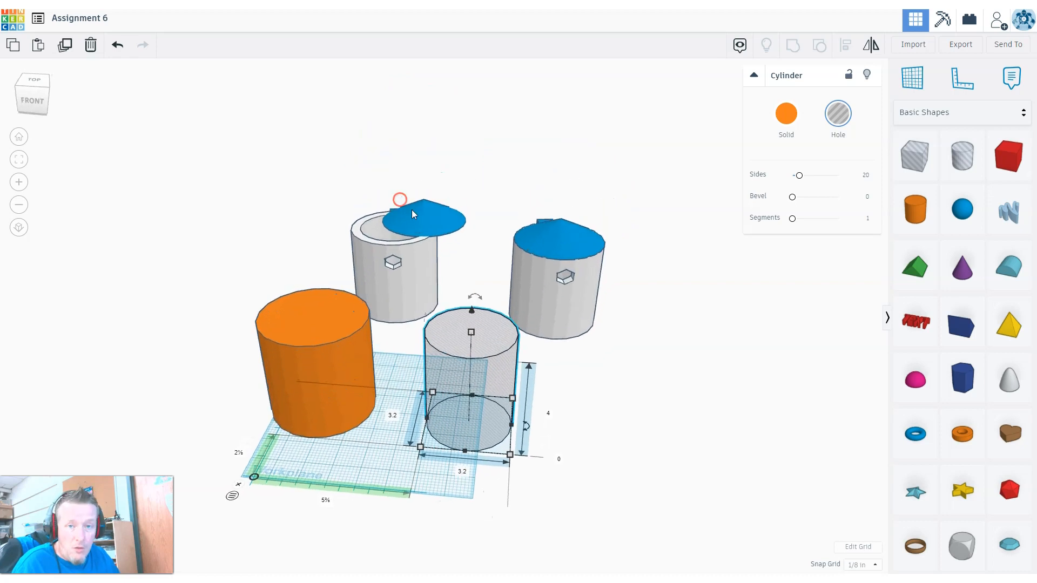
{"action": "left_click", "coordinate": [559, 461]}
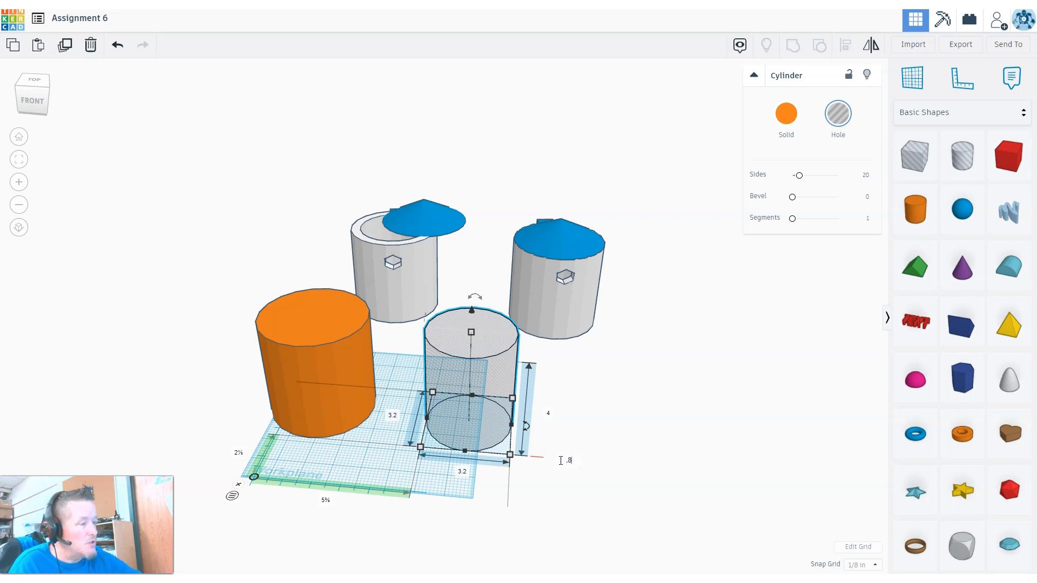
{"action": "key", "text": "Return"}
Step: Select both the orange cylinder and the hole cylinder and align their centres along both horizontal axes
{"action": "right_click_drag", "start_coordinate": [659, 446], "coordinate": [498, 466]}
{"action": "left_click_drag", "start_coordinate": [263, 256], "coordinate": [410, 321]}
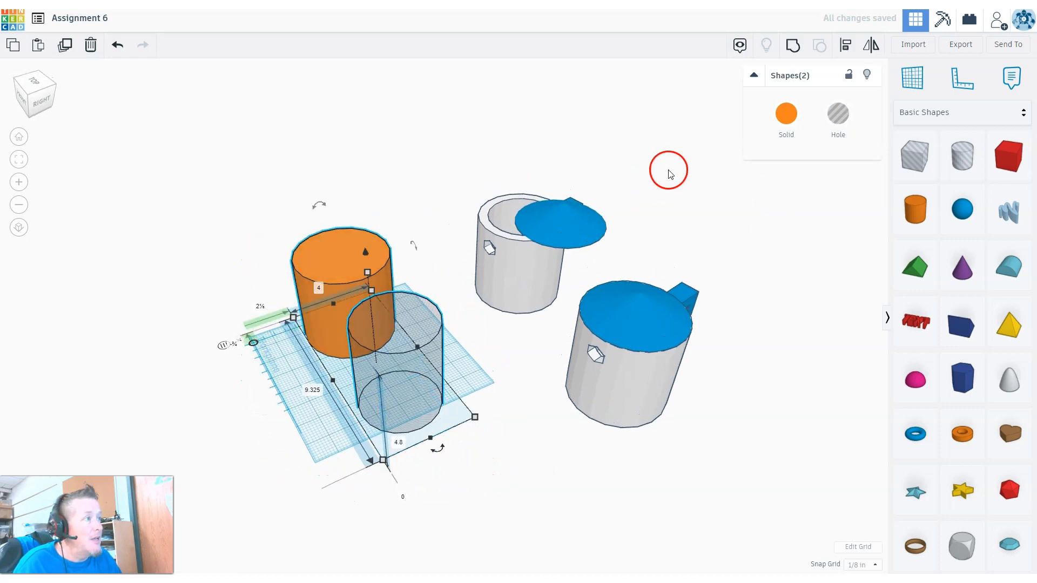
{"action": "left_click", "coordinate": [846, 45]}
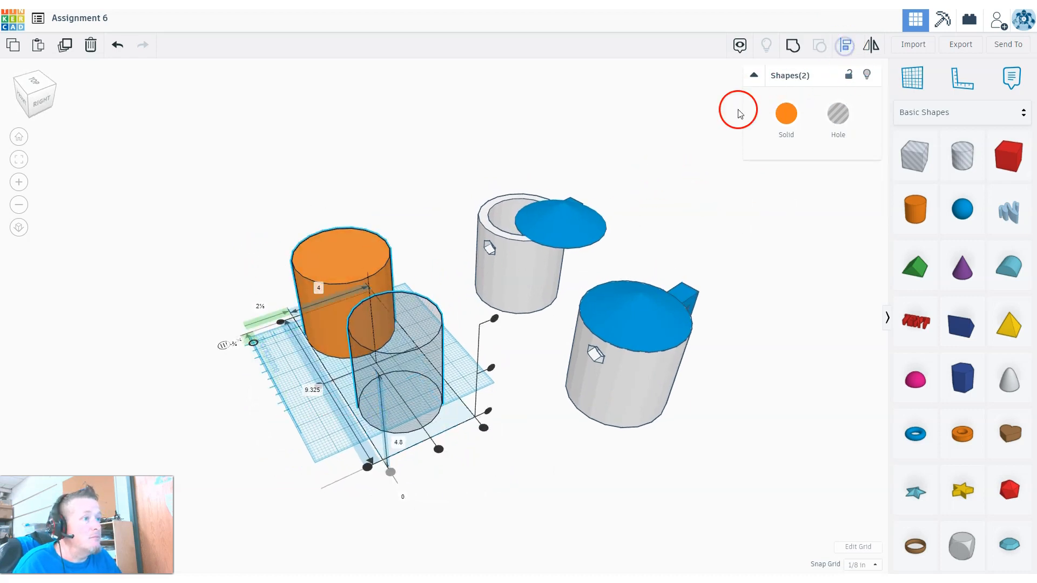
{"action": "left_click", "coordinate": [440, 449]}
{"action": "mouse_move", "coordinate": [316, 385]}
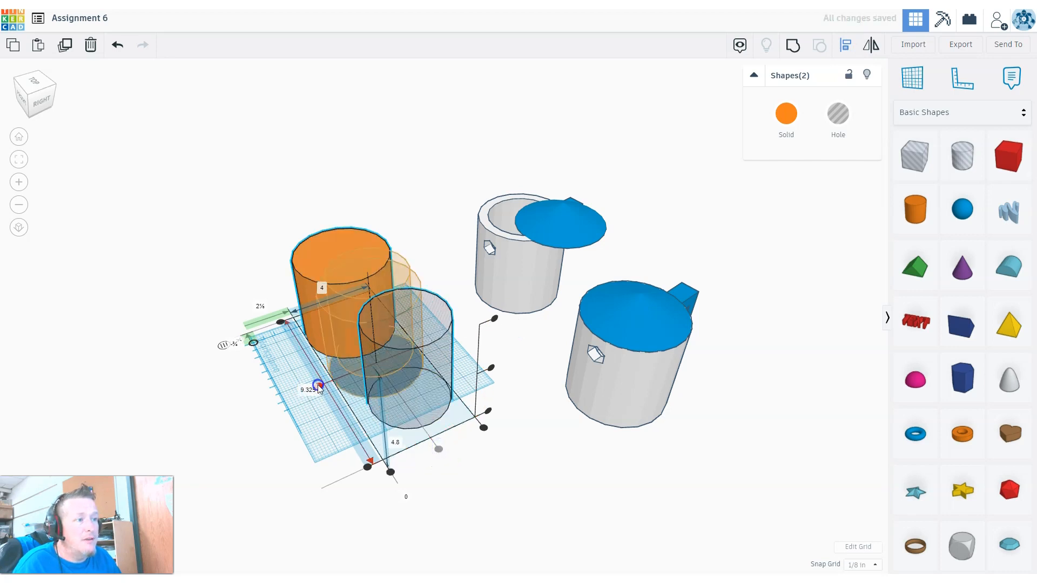
{"action": "right_click_drag", "start_coordinate": [320, 386], "coordinate": [366, 470]}
{"action": "left_click", "coordinate": [342, 417]}
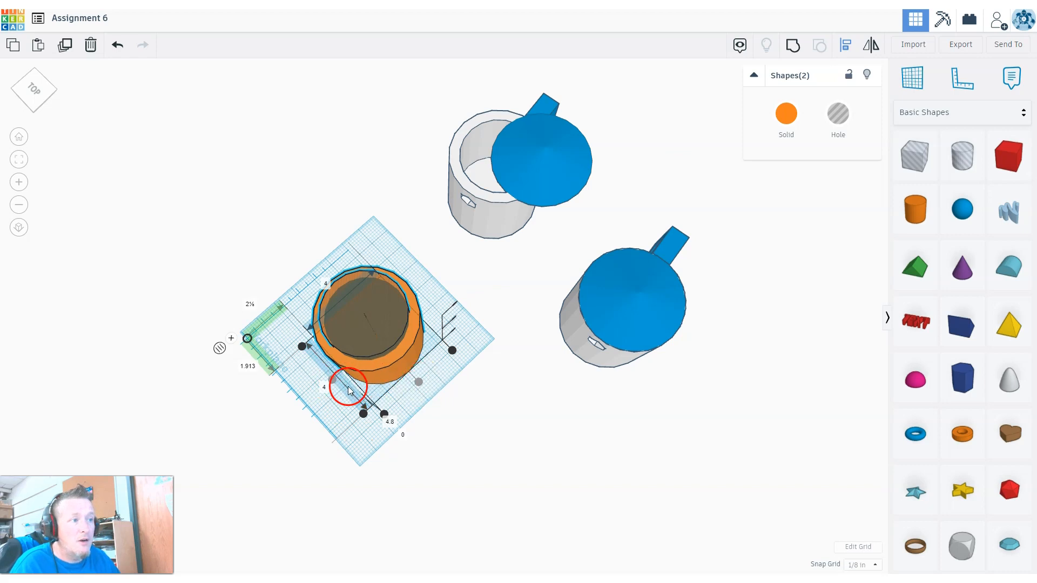
Step: Group the aligned cylinders to hollow out the orange one
{"action": "right_click_drag", "start_coordinate": [453, 403], "coordinate": [393, 306]}
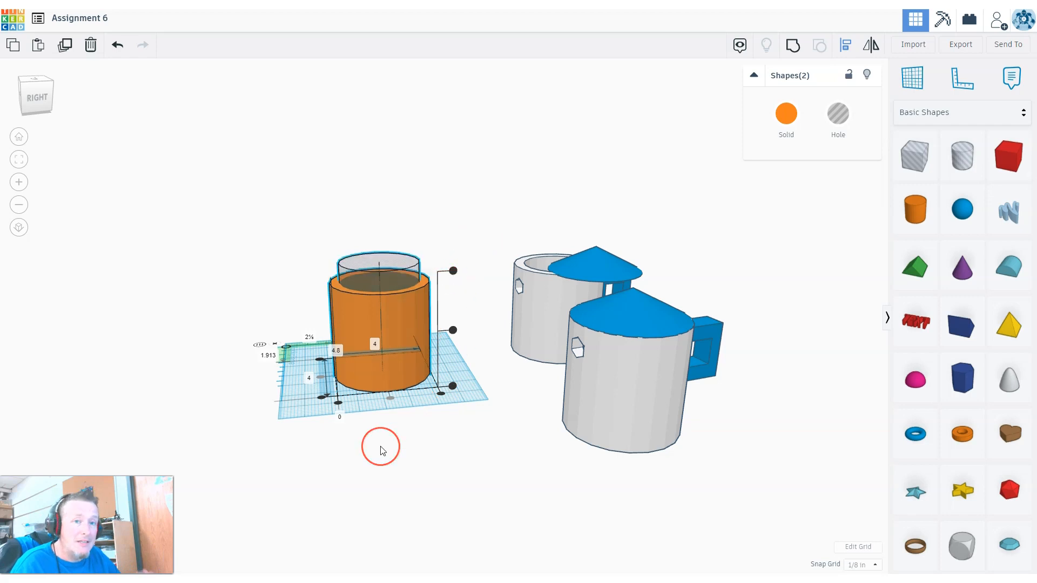
{"action": "right_click_drag", "start_coordinate": [301, 475], "coordinate": [413, 481]}
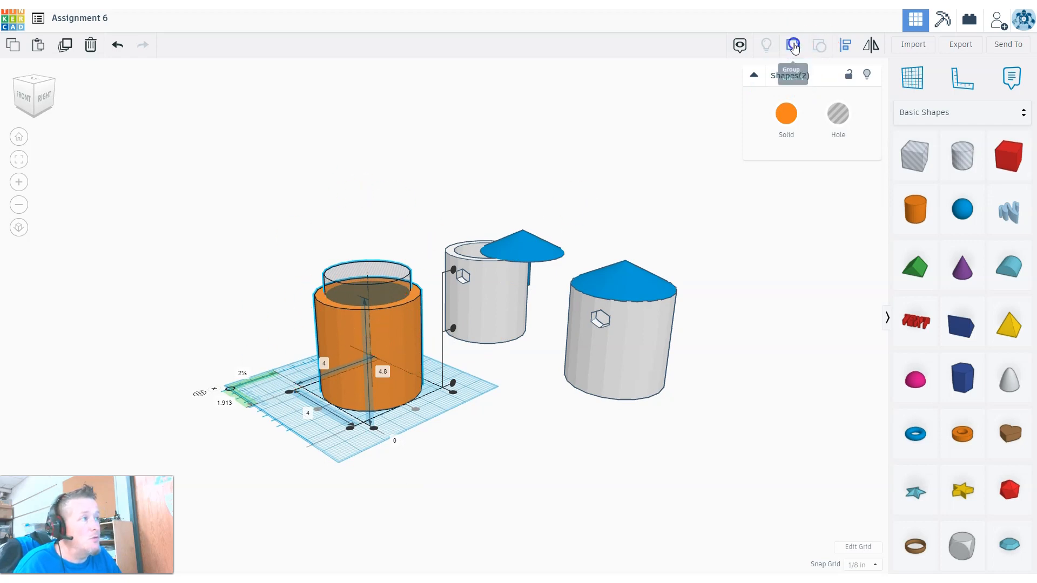
{"action": "left_click", "coordinate": [794, 46]}
{"action": "right_click_drag", "start_coordinate": [438, 410], "coordinate": [470, 481]}
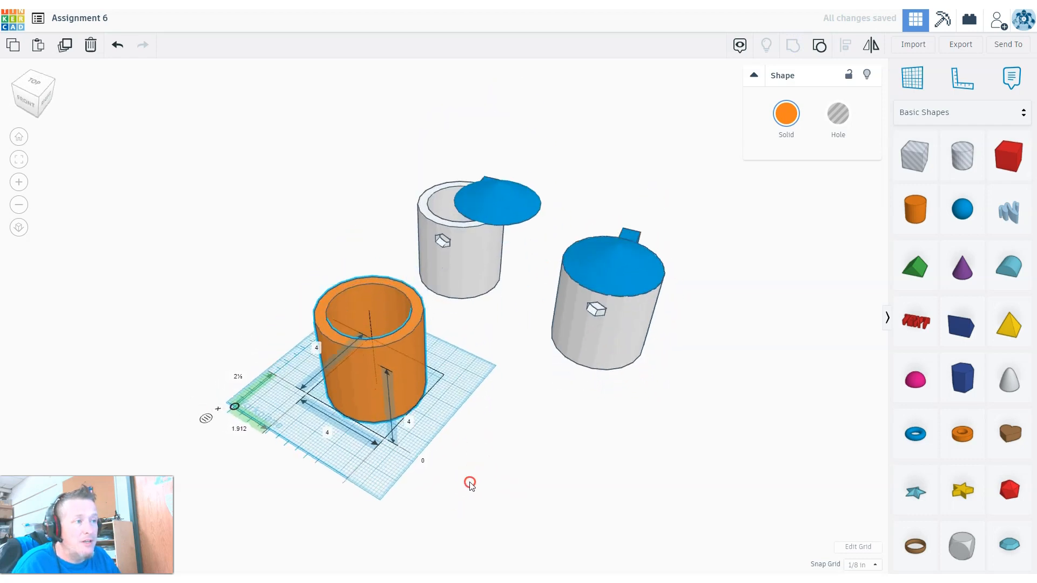
Step: Try red and magenta on the hollow cylinder, then recolour it with the light pink preset
{"action": "left_click", "coordinate": [772, 133]}
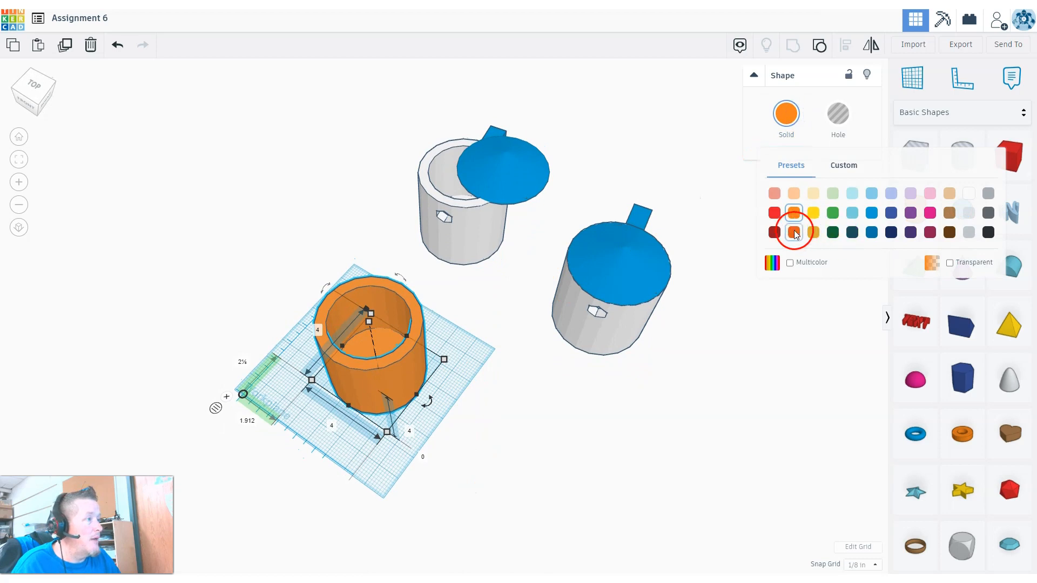
{"action": "left_click", "coordinate": [774, 213]}
{"action": "left_click", "coordinate": [802, 99]}
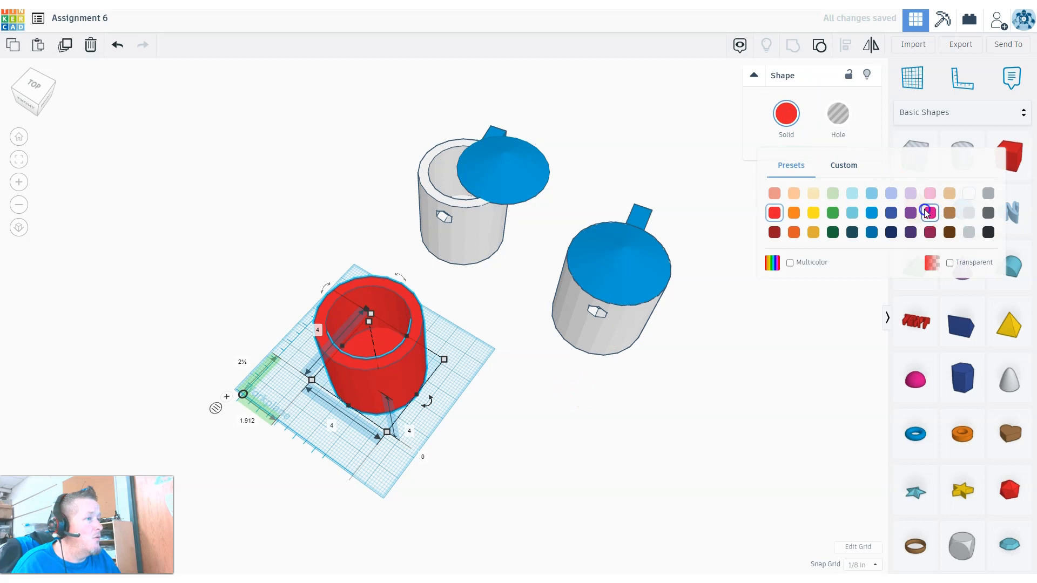
{"action": "left_click", "coordinate": [927, 213]}
{"action": "left_click", "coordinate": [793, 131]}
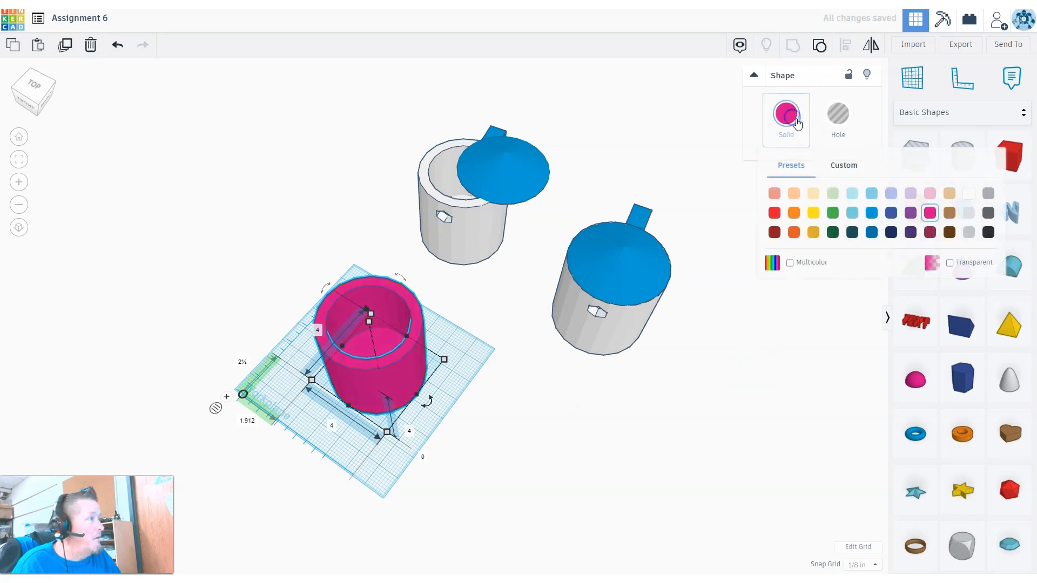
{"action": "left_click", "coordinate": [929, 193]}
Step: Set a workplane on the pink cylinder's front wall and place a cylinder hole on its upper middle
{"action": "right_click_drag", "start_coordinate": [768, 359], "coordinate": [619, 347]}
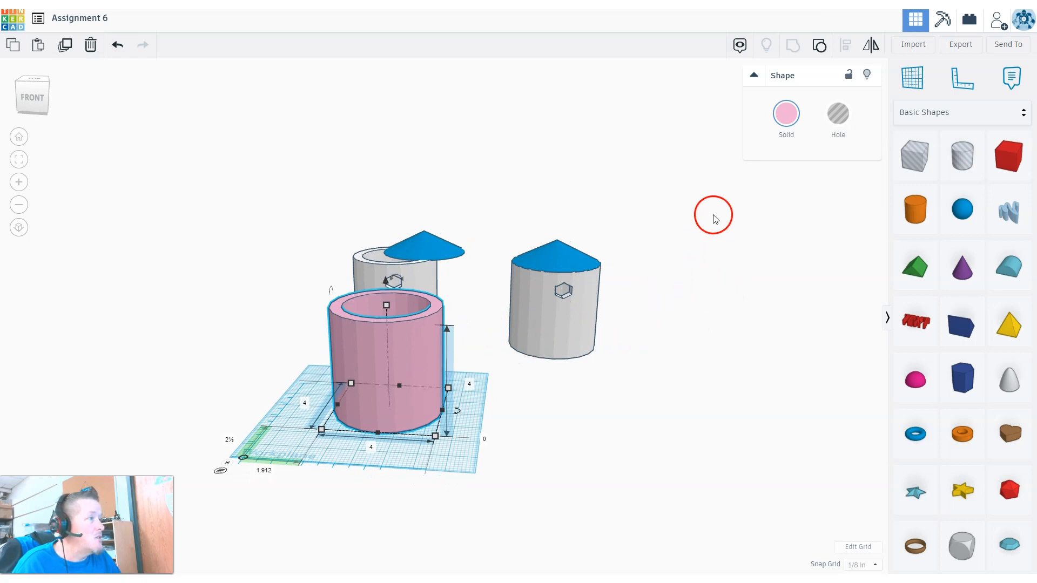
{"action": "left_click", "coordinate": [915, 92]}
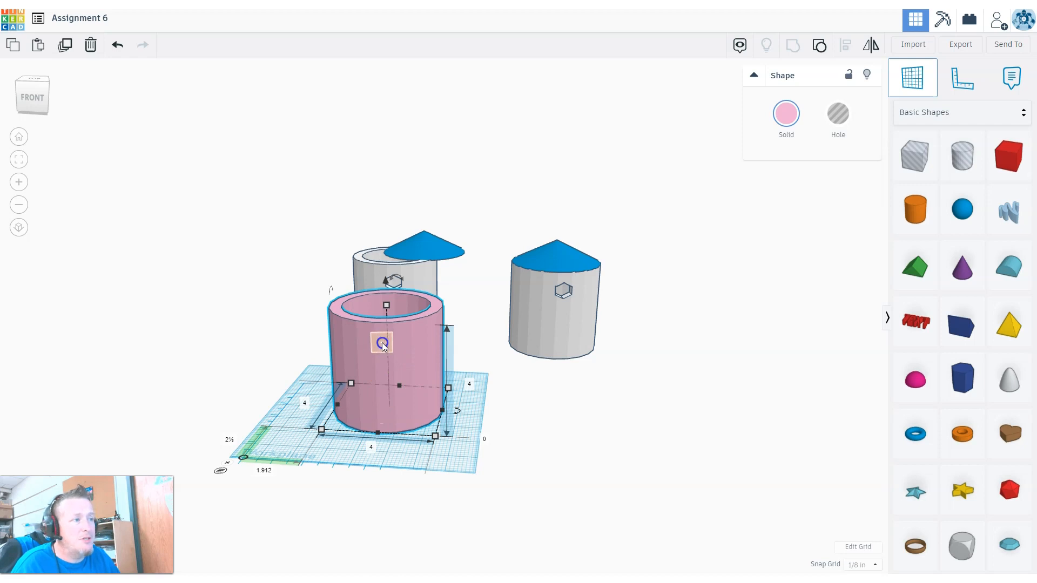
{"action": "left_click", "coordinate": [383, 341]}
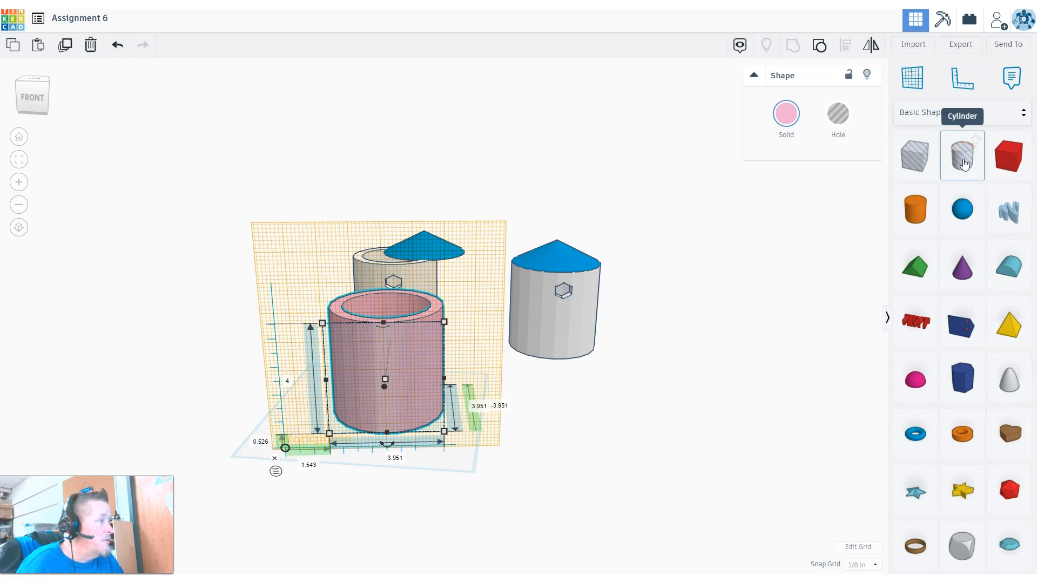
{"action": "left_click_drag", "start_coordinate": [965, 162], "coordinate": [384, 346]}
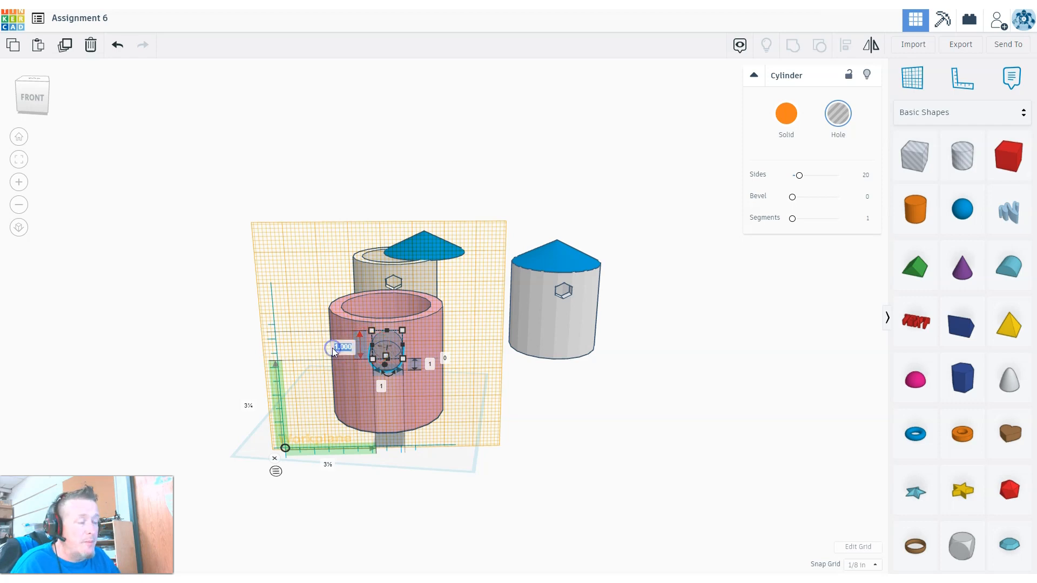
Step: Set the front cylinder hole's two face dimensions to 0.75 inches each and push it inward into the wall
{"action": "key", "text": "BackSpace"}
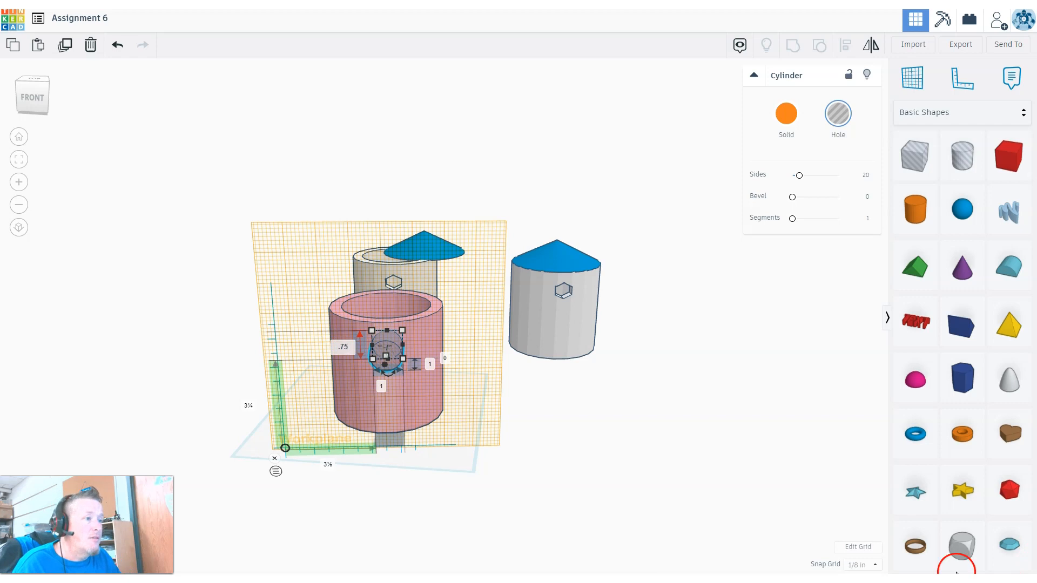
{"action": "key", "text": "Return"}
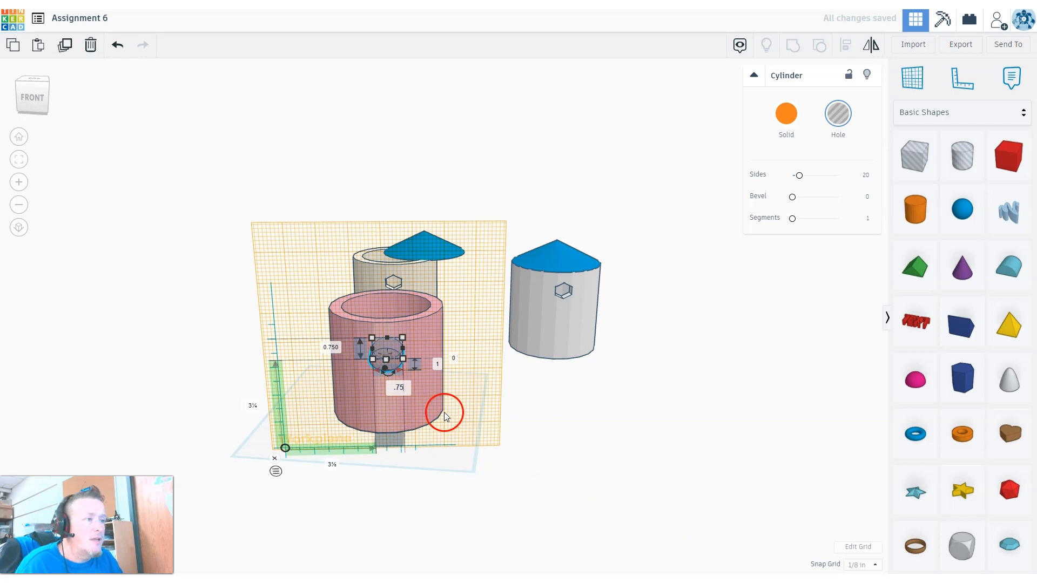
{"action": "right_click_drag", "start_coordinate": [407, 420], "coordinate": [572, 444]}
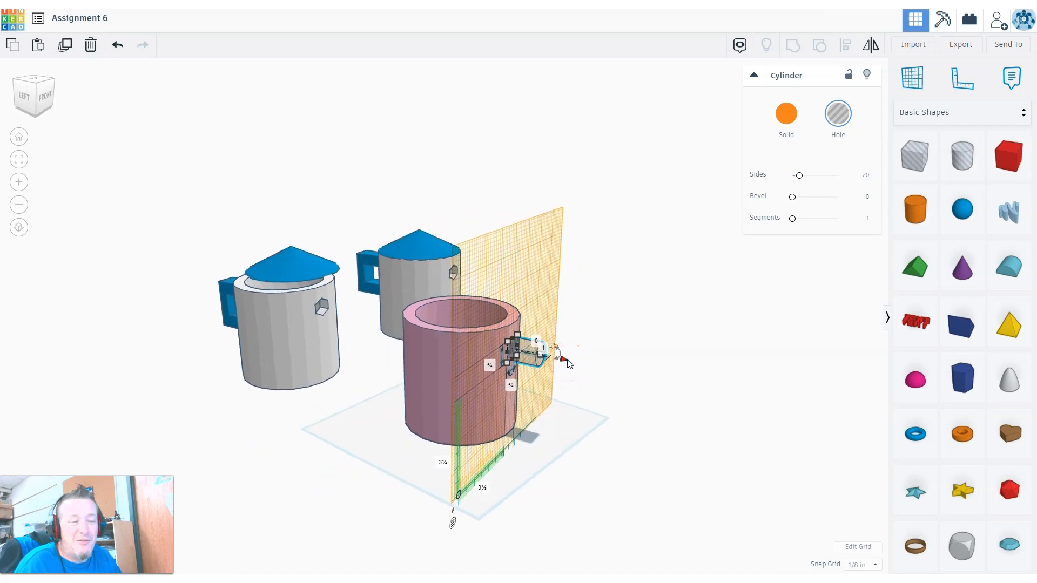
{"action": "left_click_drag", "start_coordinate": [563, 361], "coordinate": [543, 358]}
{"action": "mouse_move", "coordinate": [542, 362]}
{"action": "right_mouse_down"}
{"action": "mouse_move", "coordinate": [547, 417]}
{"action": "mouse_move", "coordinate": [529, 511]}
{"action": "mouse_move", "coordinate": [487, 420]}
{"action": "mouse_move", "coordinate": [475, 414]}
{"action": "mouse_move", "coordinate": [502, 447]}
{"action": "mouse_move", "coordinate": [456, 440]}
{"action": "right_mouse_up"}
Step: Group the small cylinder hole with the pink cylinder to cut the opening in its front wall
{"action": "left_click", "coordinate": [435, 361]}
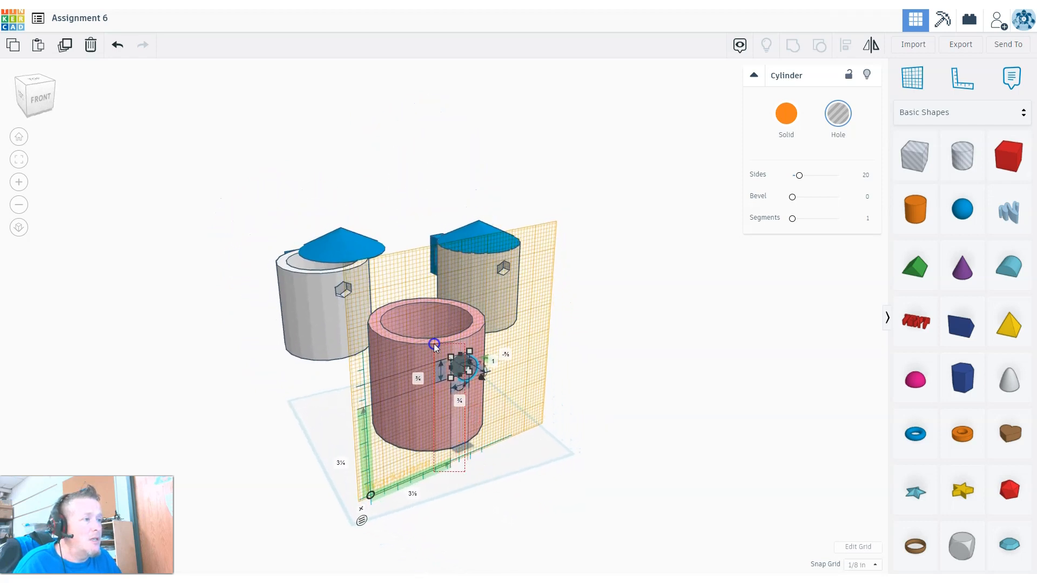
{"action": "left_click", "coordinate": [434, 345], "text": "shift"}
{"action": "left_click", "coordinate": [793, 45]}
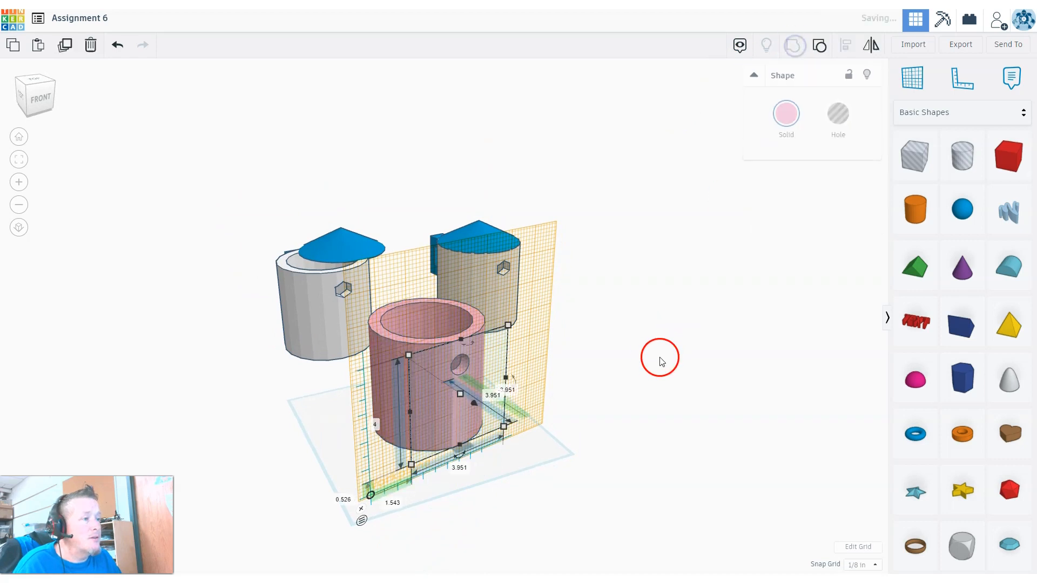
{"action": "left_click", "coordinate": [637, 362]}
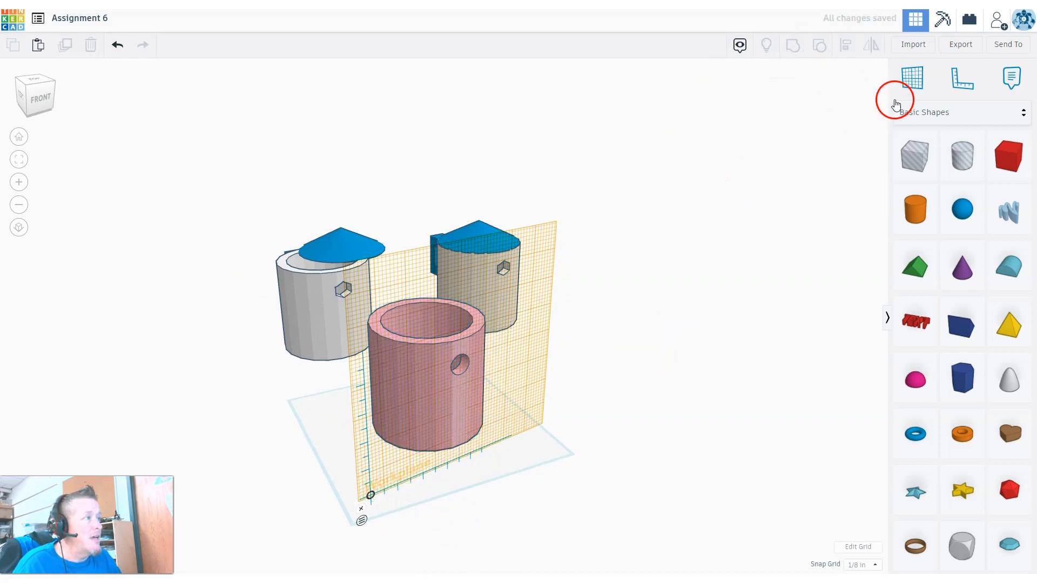
Step: Return the workplane to the original base grid
{"action": "left_click", "coordinate": [531, 454]}
{"action": "right_click_drag", "start_coordinate": [531, 454], "coordinate": [355, 392]}
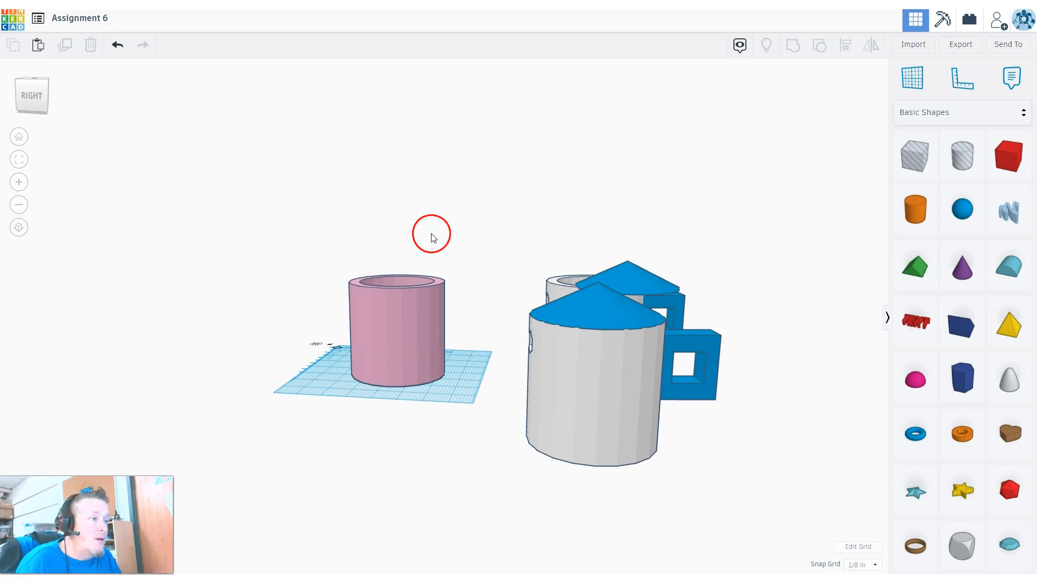
{"action": "right_click_drag", "start_coordinate": [482, 357], "coordinate": [376, 465]}
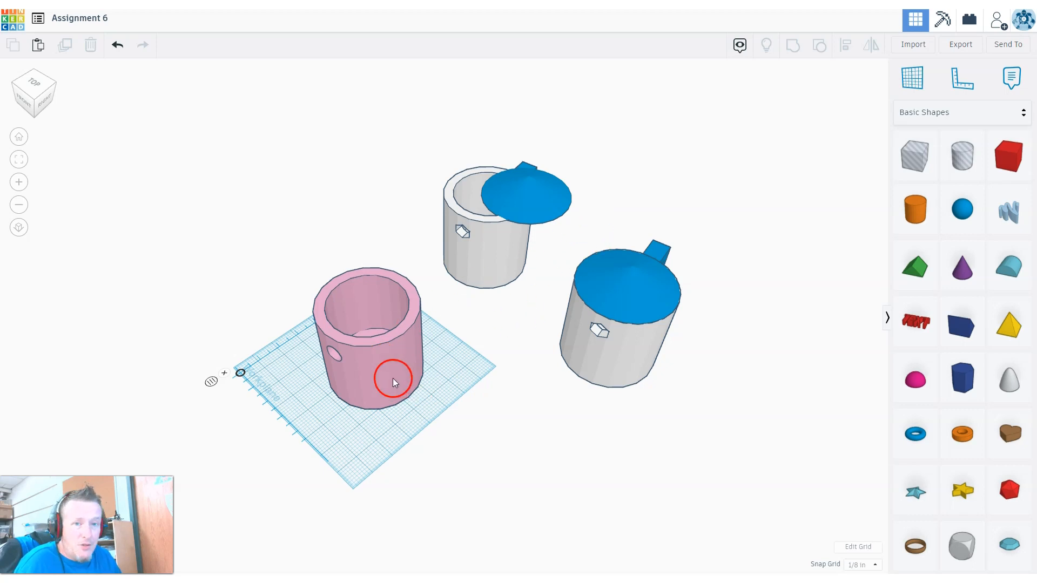
Step: Set a workplane on the pink cylinder's top rim and place a half sphere over its opening
{"action": "left_click", "coordinate": [372, 405]}
{"action": "right_click_drag", "start_coordinate": [253, 458], "coordinate": [308, 417]}
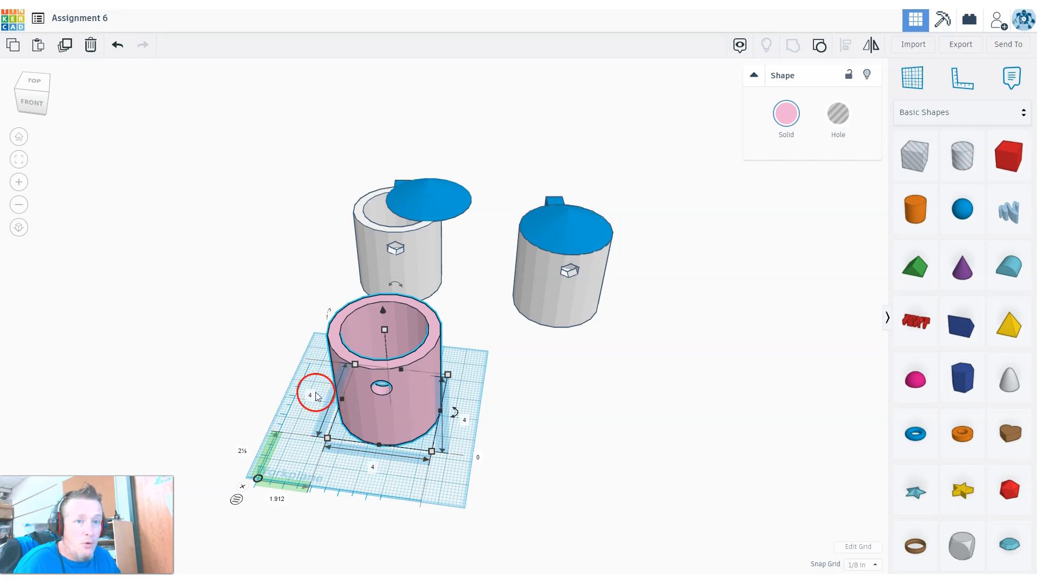
{"action": "right_click_drag", "start_coordinate": [535, 449], "coordinate": [369, 437]}
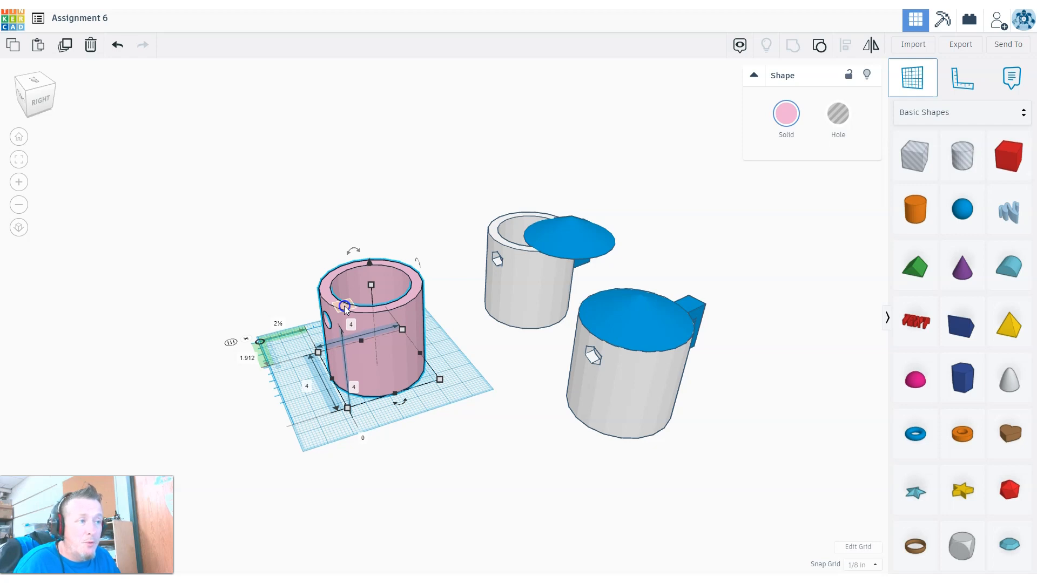
{"action": "left_click", "coordinate": [343, 306]}
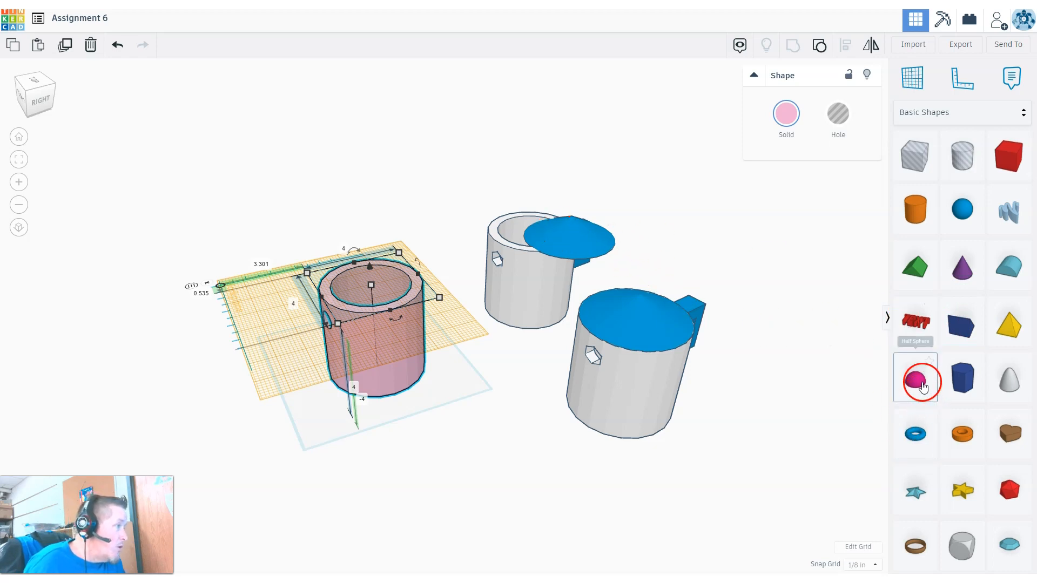
{"action": "left_click_drag", "start_coordinate": [922, 386], "coordinate": [457, 298]}
{"action": "left_click_drag", "start_coordinate": [363, 282], "coordinate": [360, 289]}
Step: Set the half sphere's length and width to 4 inches each and colour it light blue
{"action": "right_click_drag", "start_coordinate": [438, 459], "coordinate": [406, 410]}
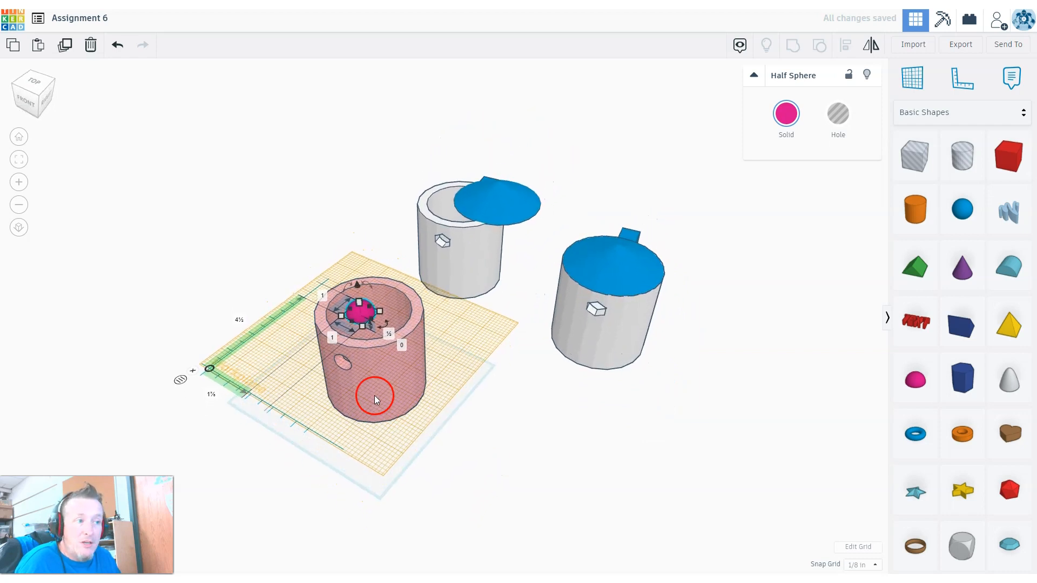
{"action": "left_click", "coordinate": [322, 296]}
{"action": "key", "text": "Return"}
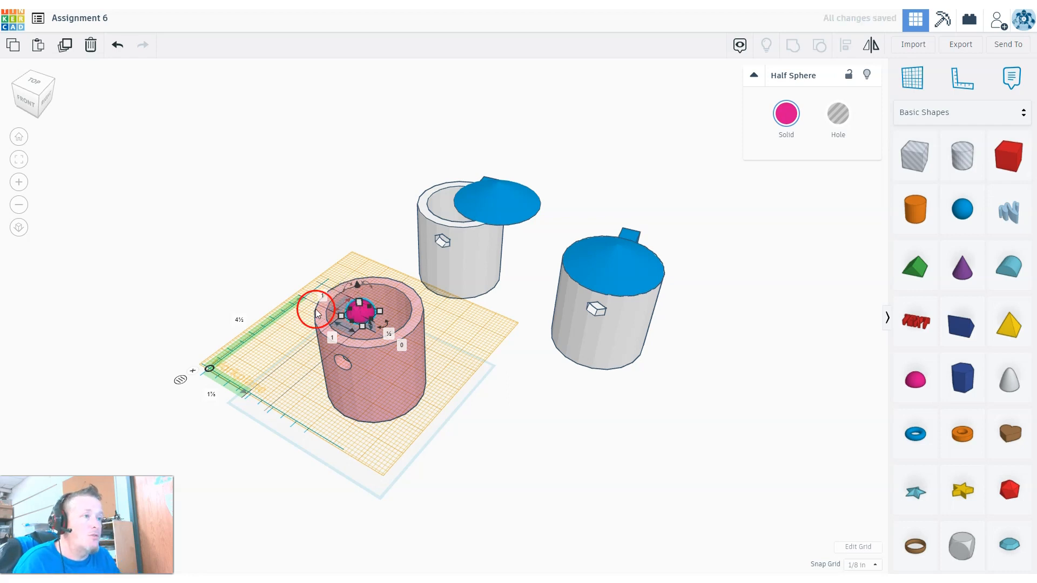
{"action": "left_click", "coordinate": [320, 296]}
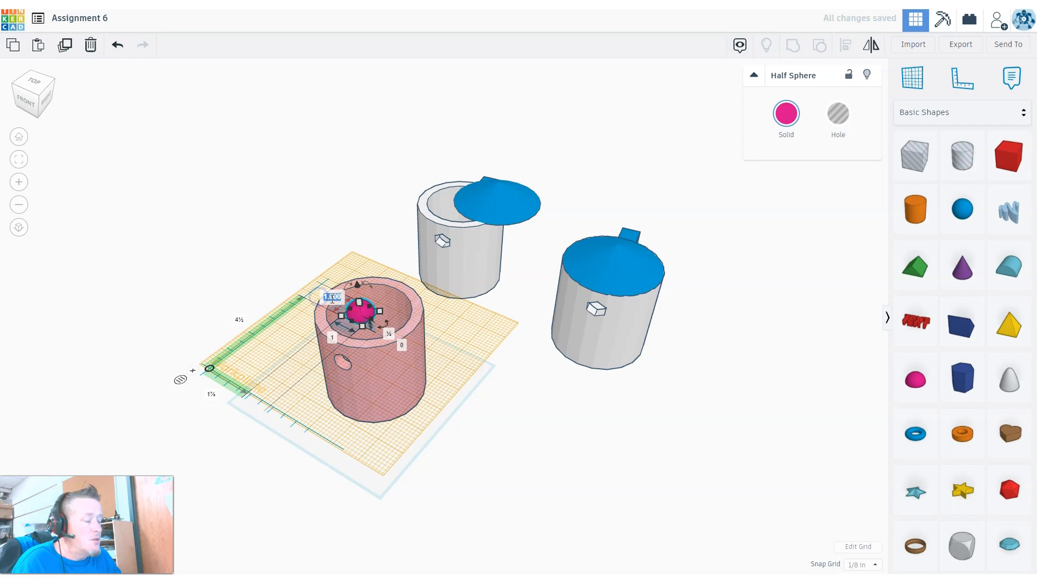
{"action": "type", "text": "4"}
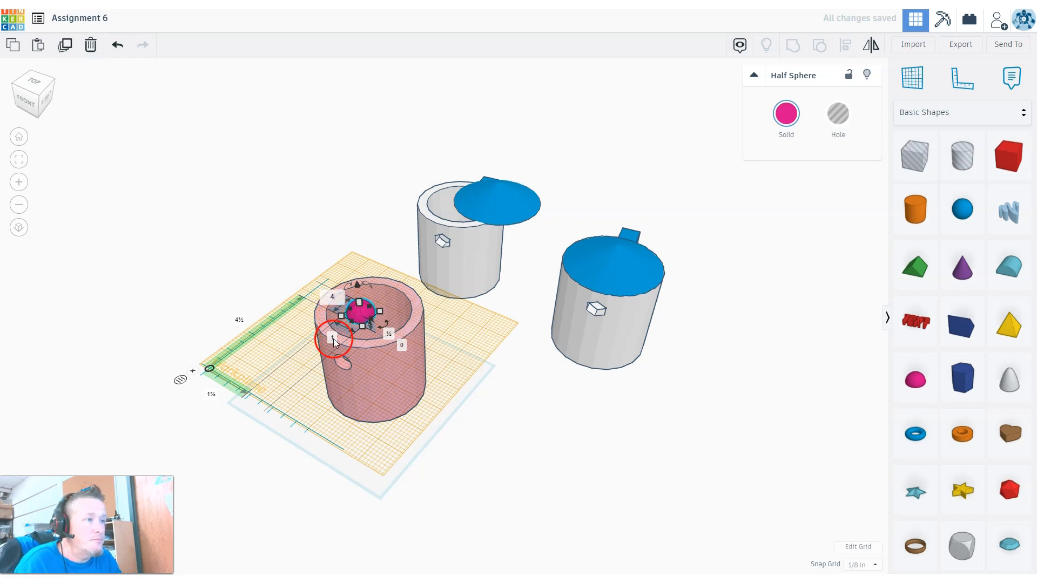
{"action": "left_click", "coordinate": [333, 338]}
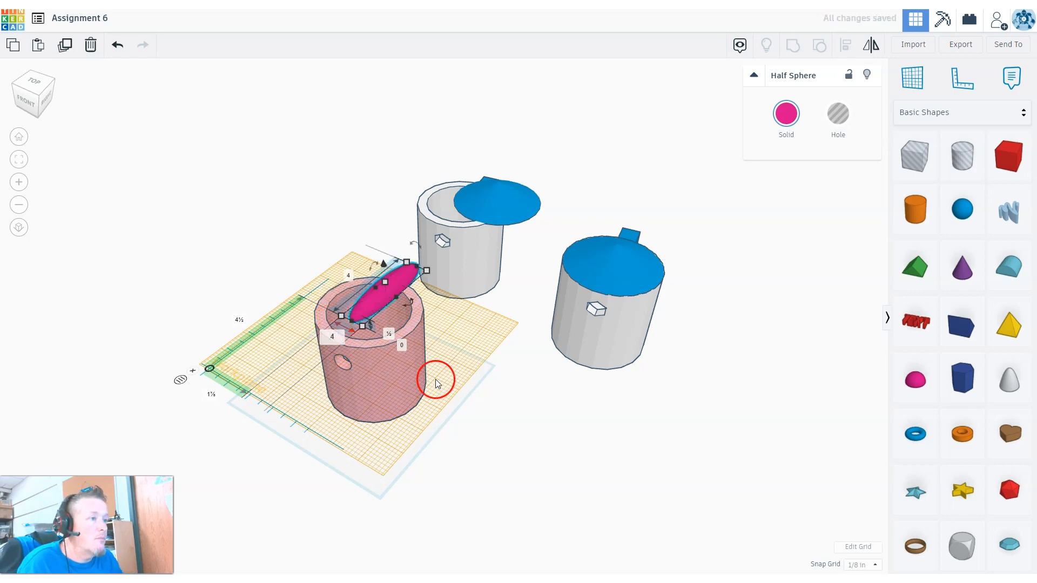
{"action": "key", "text": "Return"}
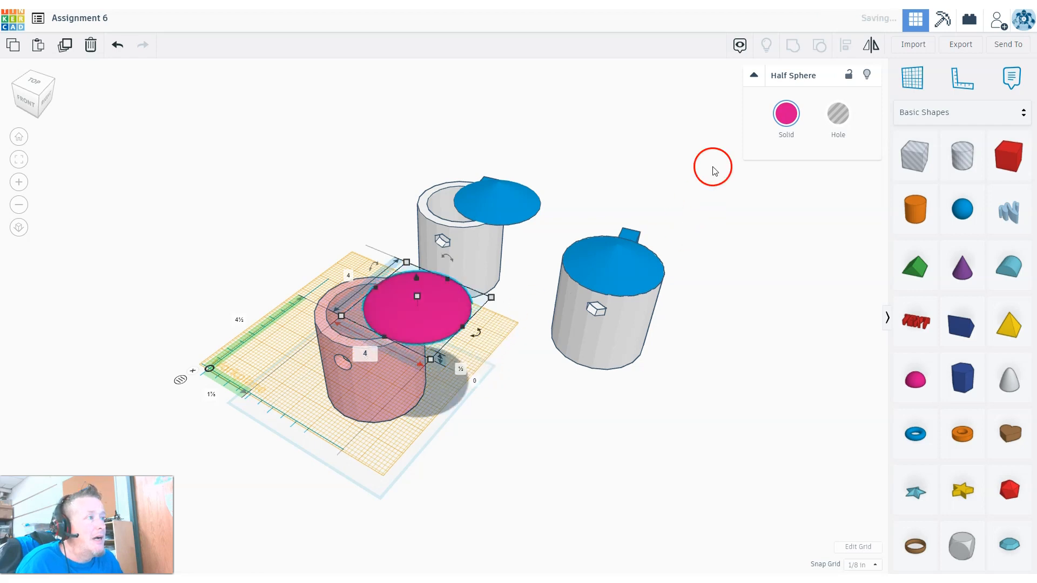
{"action": "left_click", "coordinate": [787, 114]}
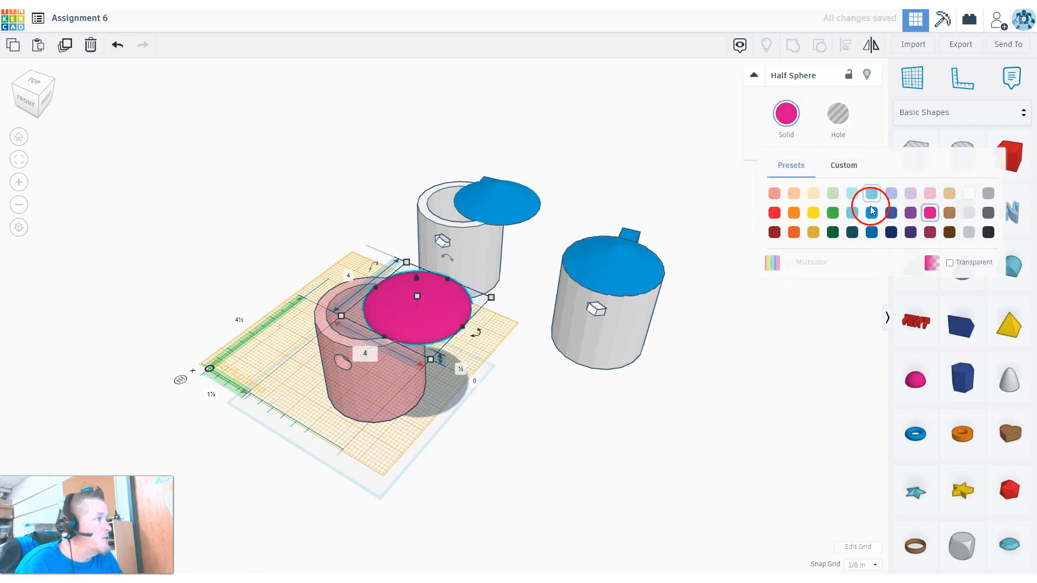
{"action": "left_click", "coordinate": [854, 193]}
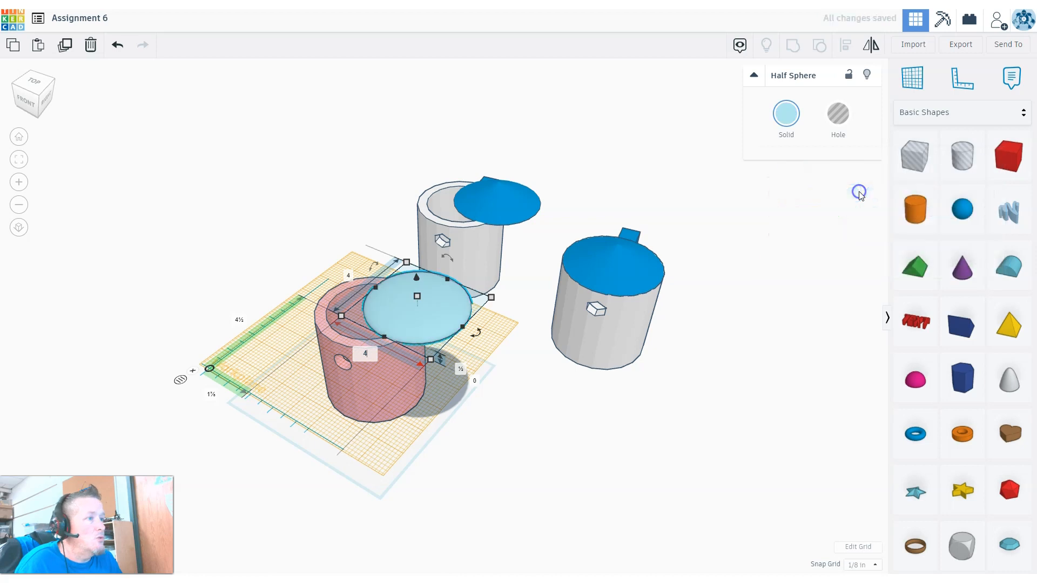
Step: Align the light blue half sphere centred over the pink cylinder in both horizontal directions
{"action": "right_click_drag", "start_coordinate": [739, 273], "coordinate": [448, 427]}
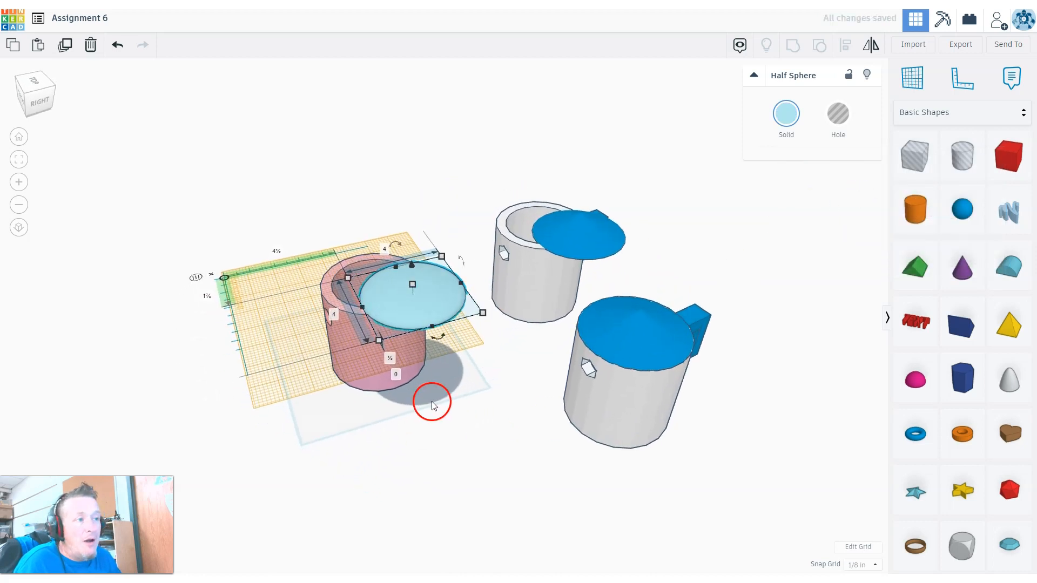
{"action": "left_click", "coordinate": [332, 272], "text": "shift"}
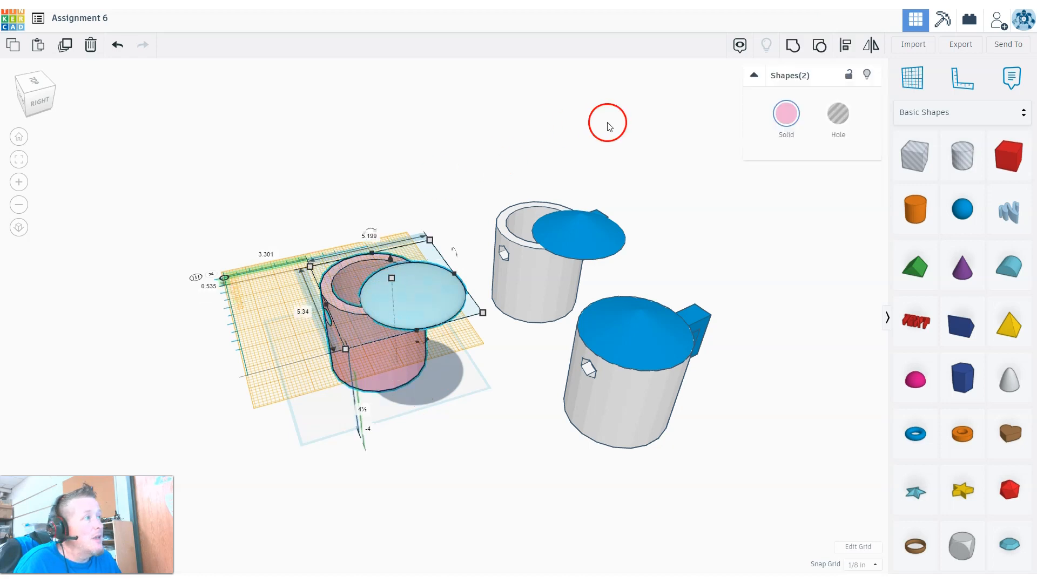
{"action": "left_click", "coordinate": [847, 48]}
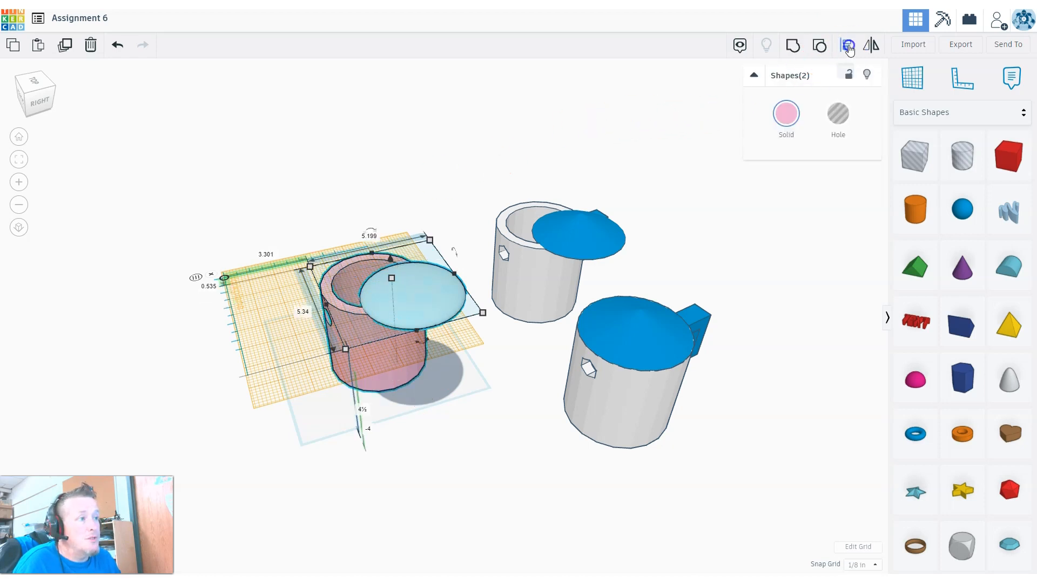
{"action": "right_click_drag", "start_coordinate": [379, 440], "coordinate": [456, 483]}
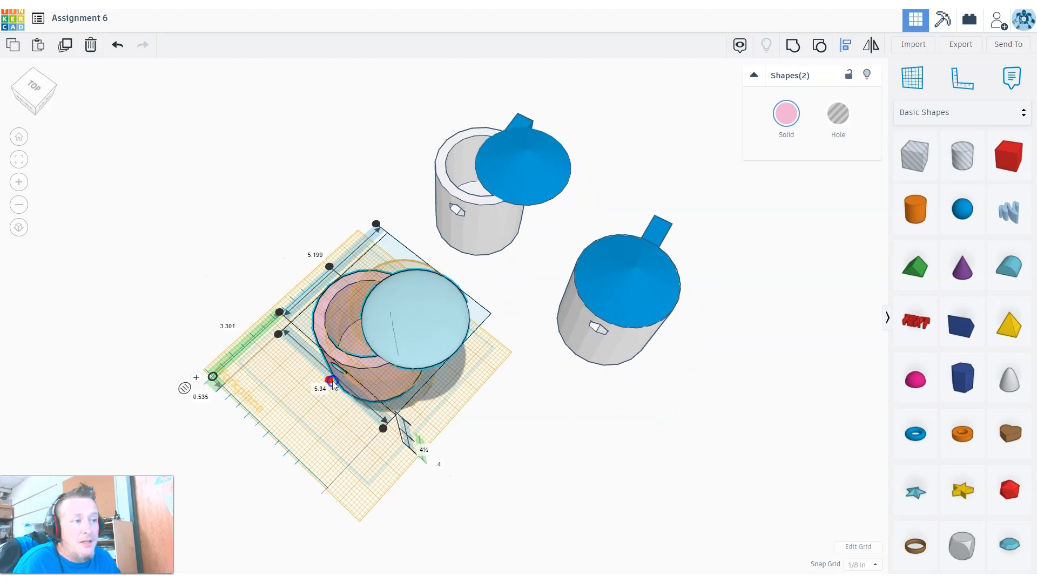
{"action": "left_click", "coordinate": [332, 381]}
{"action": "left_click", "coordinate": [341, 278]}
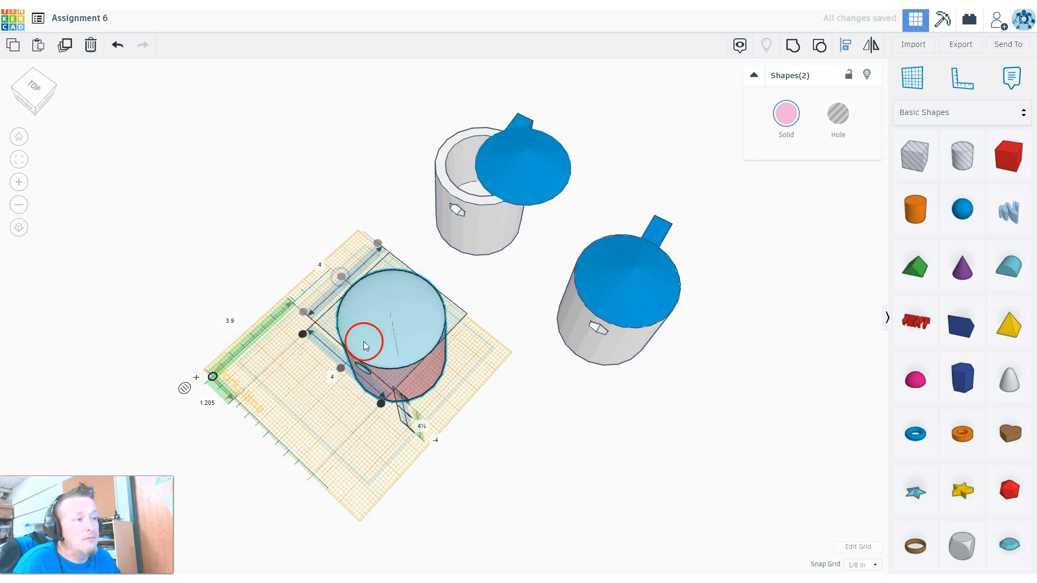
Step: Group the half sphere with the pink cylinder and turn on Multicolor so each part keeps its own colour
{"action": "right_click_drag", "start_coordinate": [483, 412], "coordinate": [368, 352]}
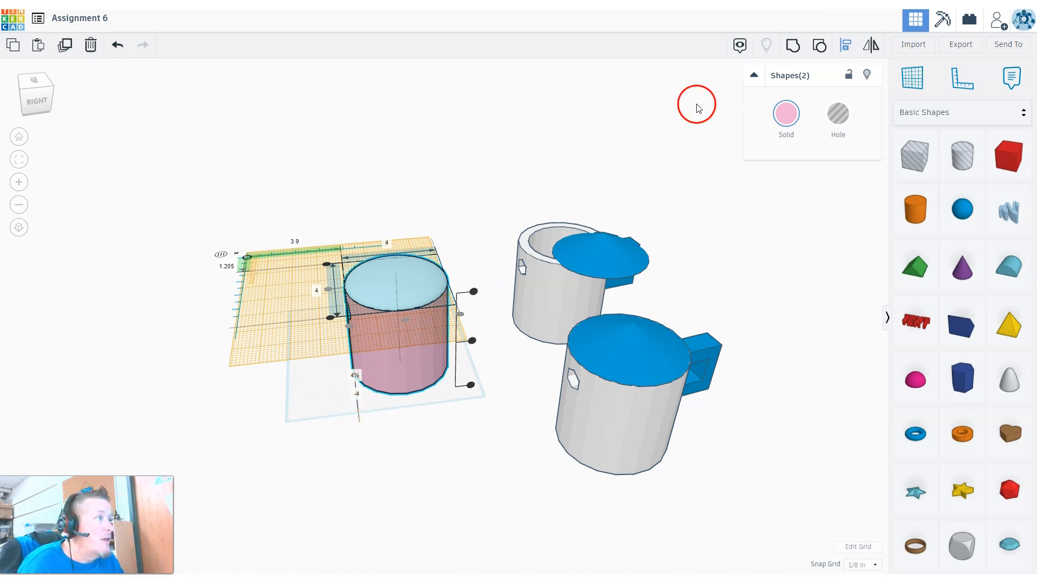
{"action": "left_click", "coordinate": [792, 45]}
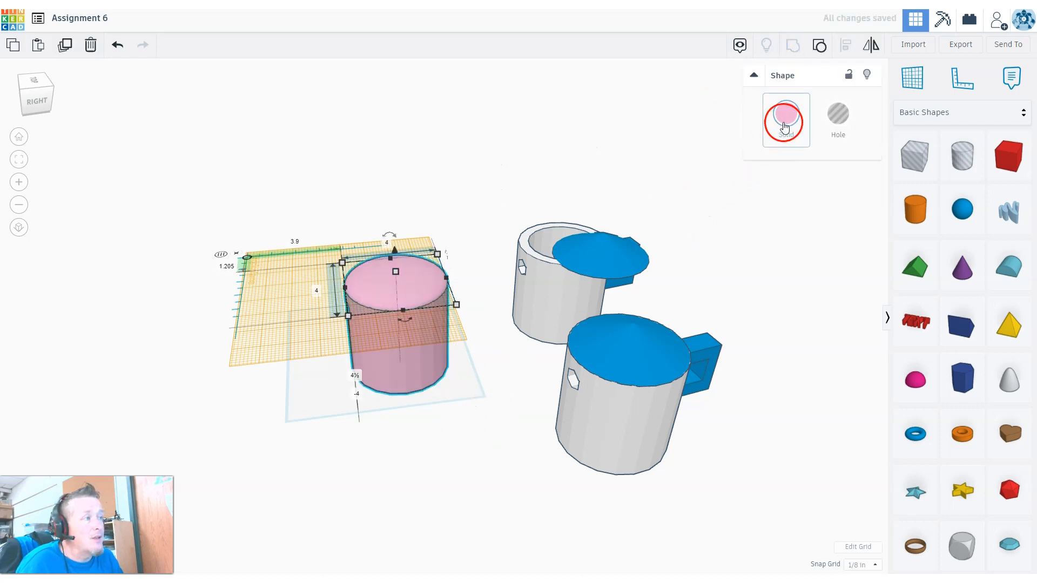
{"action": "left_click", "coordinate": [786, 124]}
{"action": "left_click", "coordinate": [791, 262]}
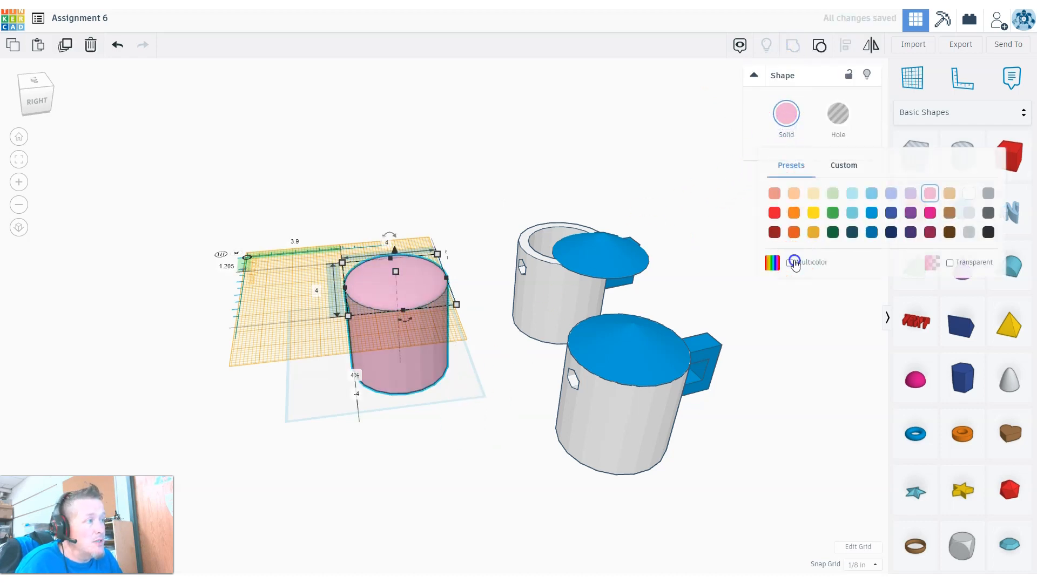
{"action": "left_click", "coordinate": [422, 417]}
Step: Return the workplane to the base grid and shift the grouped pink cylinder slightly across it
{"action": "left_click", "coordinate": [913, 78]}
{"action": "left_click", "coordinate": [333, 391]}
{"action": "right_click_drag", "start_coordinate": [332, 391], "coordinate": [382, 345]}
{"action": "left_click_drag", "start_coordinate": [382, 344], "coordinate": [339, 347]}
{"action": "right_click_drag", "start_coordinate": [339, 348], "coordinate": [542, 359]}
{"action": "left_click", "coordinate": [377, 299]}
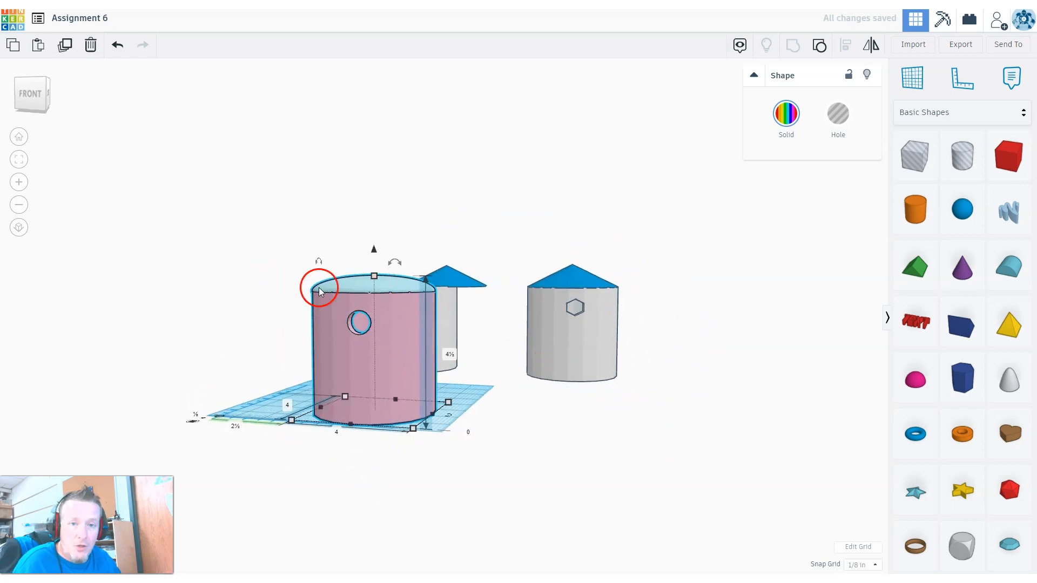
Step: Move the open grey reference model and its loose blue cone aside, away from the pink cylinder's back
{"action": "right_click_drag", "start_coordinate": [442, 421], "coordinate": [269, 450]}
{"action": "right_click_drag", "start_coordinate": [269, 450], "coordinate": [407, 407]}
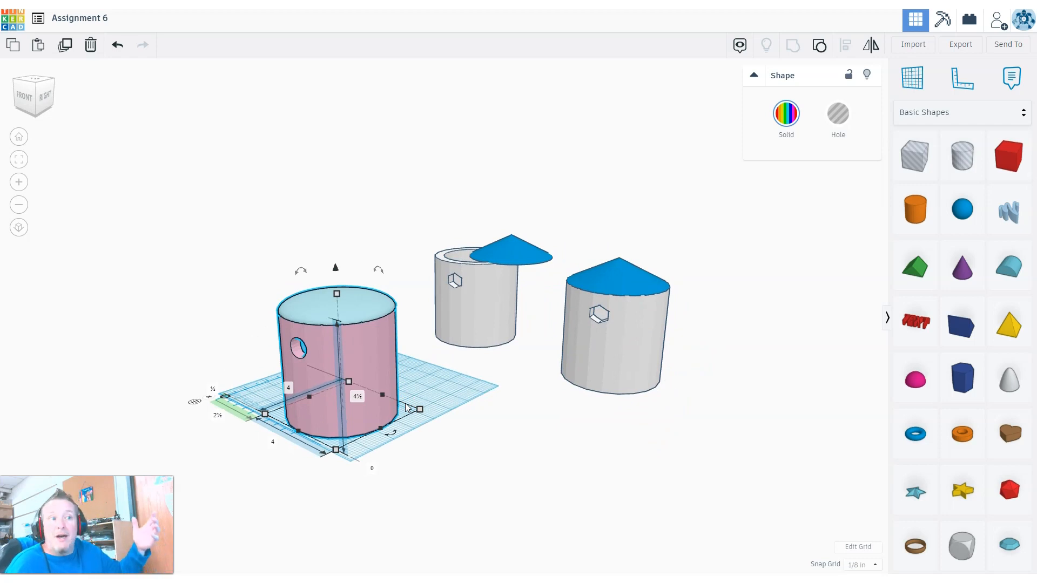
{"action": "left_click", "coordinate": [301, 344]}
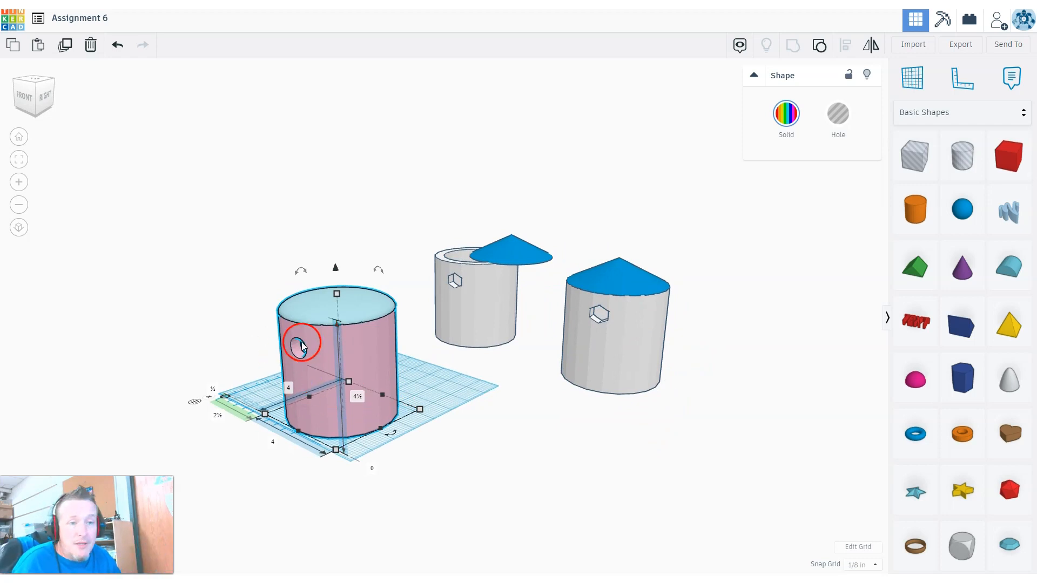
{"action": "right_click_drag", "start_coordinate": [344, 375], "coordinate": [150, 347]}
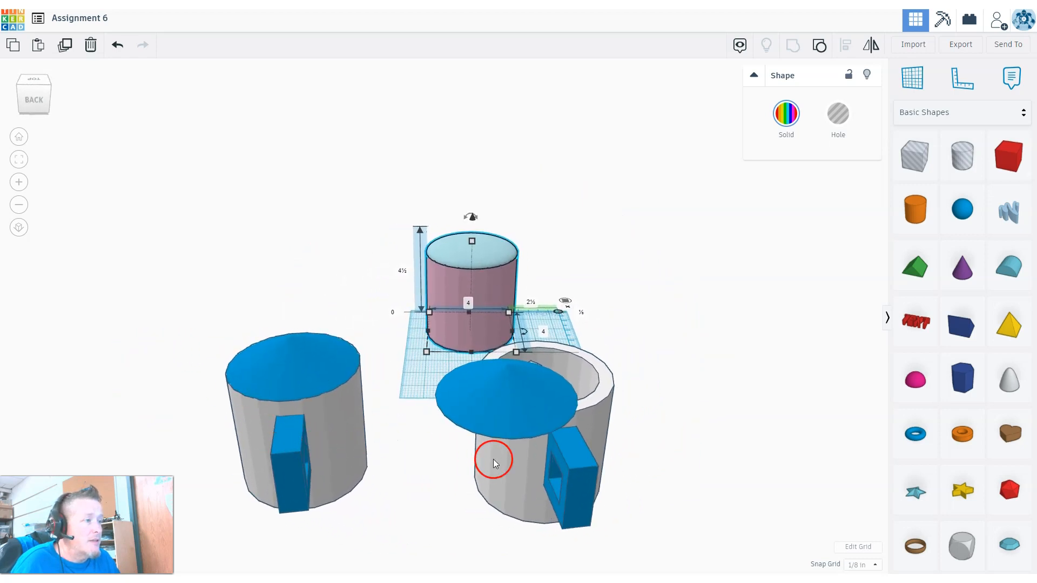
{"action": "left_click", "coordinate": [591, 471]}
{"action": "left_click_drag", "start_coordinate": [591, 471], "coordinate": [694, 478]}
{"action": "left_click_drag", "start_coordinate": [520, 412], "coordinate": [808, 417]}
Step: Set a workplane on the back wall of the pink cylinder
{"action": "left_click", "coordinate": [903, 78]}
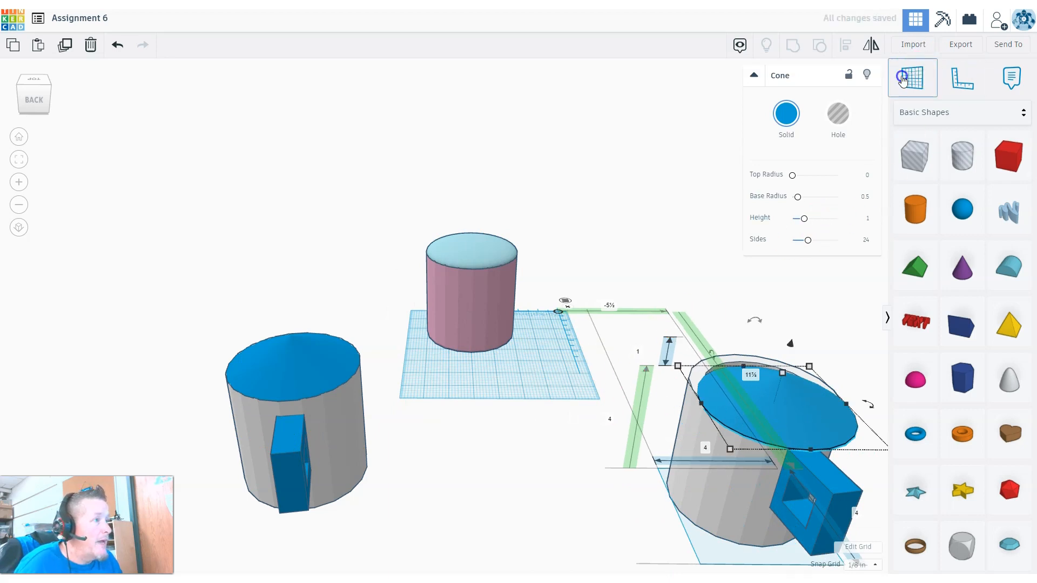
{"action": "left_click", "coordinate": [466, 300]}
{"action": "right_click_drag", "start_coordinate": [486, 382], "coordinate": [586, 382]}
Step: Place a red box on the pink cylinder's back wall and set its vertical dimension to 3 inches
{"action": "left_click_drag", "start_coordinate": [998, 169], "coordinate": [417, 295]}
{"action": "right_click_drag", "start_coordinate": [548, 320], "coordinate": [572, 318]}
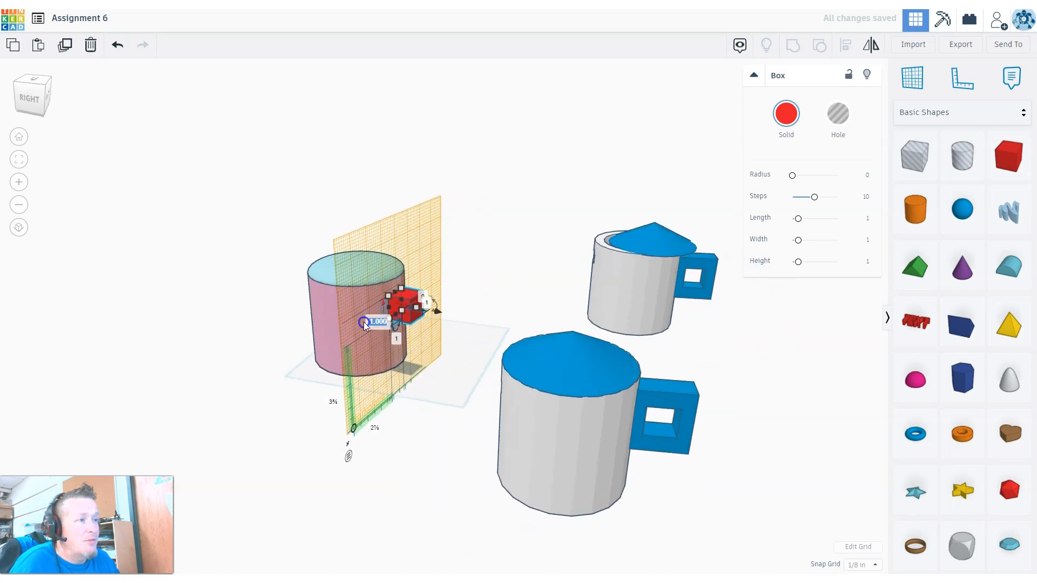
{"action": "left_click", "coordinate": [419, 341]}
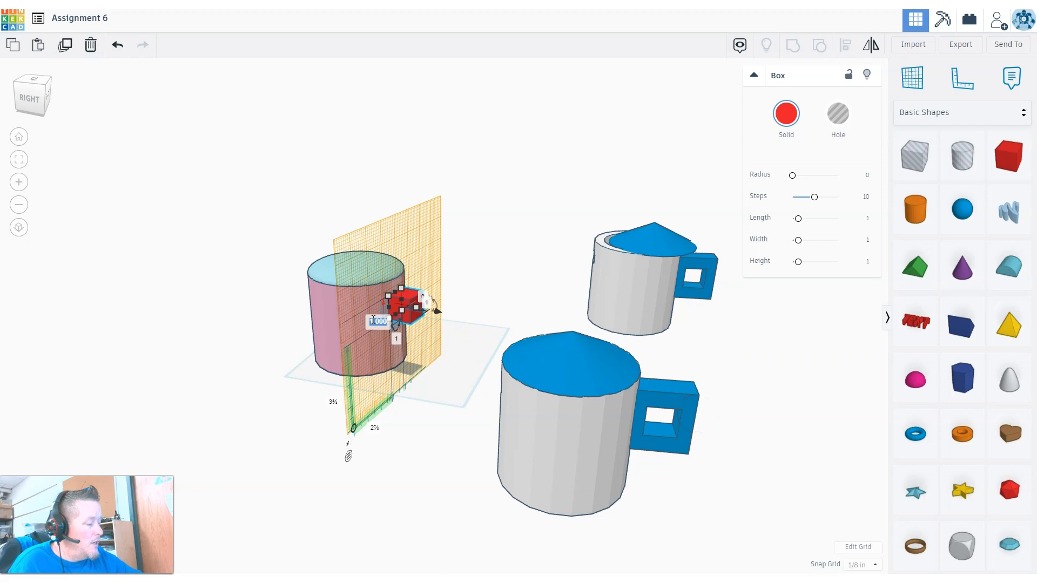
{"action": "key", "text": "Return"}
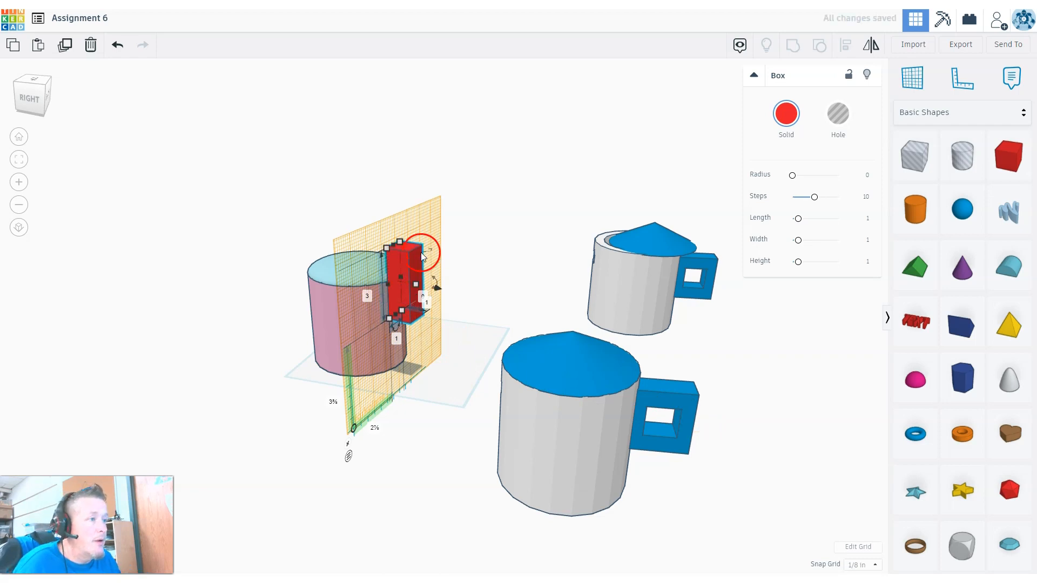
Step: Align the red box to the middle of the pink cylinder's back wall, both vertically and sideways
{"action": "left_click", "coordinate": [338, 260], "text": "shift"}
{"action": "left_click", "coordinate": [846, 44]}
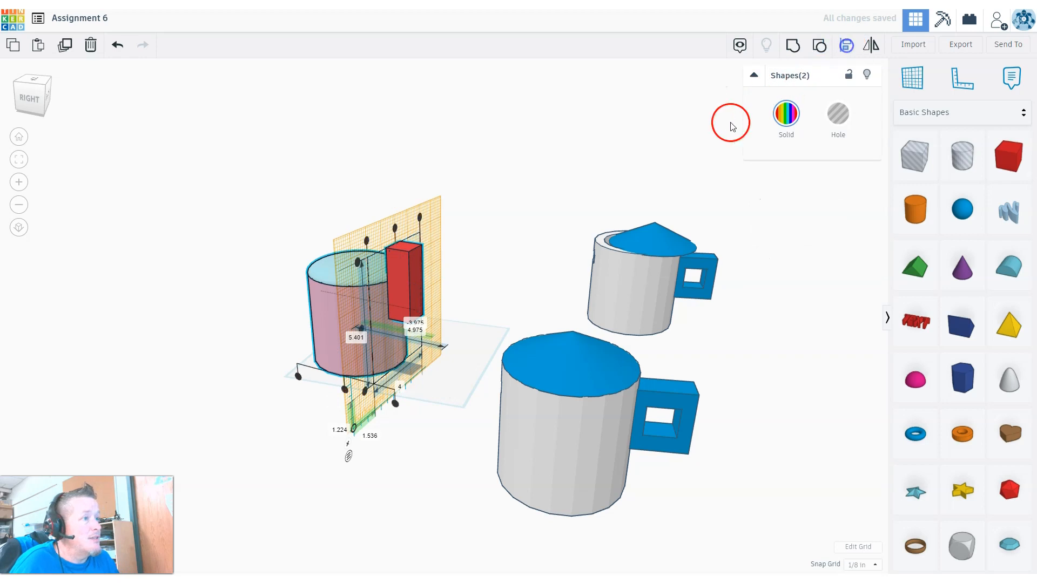
{"action": "left_click", "coordinate": [361, 329]}
{"action": "left_click", "coordinate": [380, 386]}
{"action": "right_click_drag", "start_coordinate": [432, 423], "coordinate": [442, 378]}
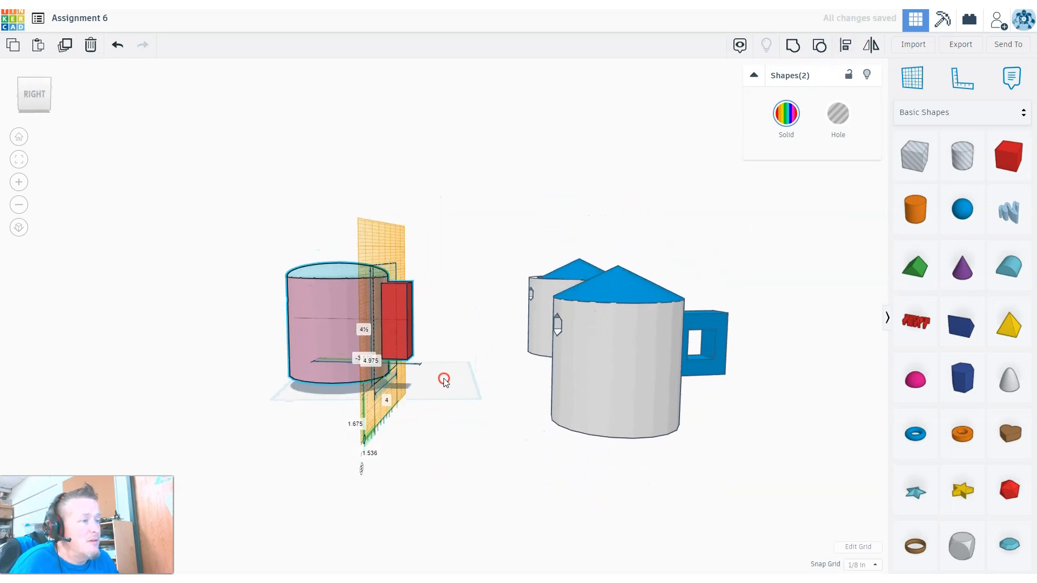
{"action": "key", "text": "l"}
{"action": "right_click_drag", "start_coordinate": [441, 432], "coordinate": [436, 394]}
{"action": "left_click", "coordinate": [401, 341]}
{"action": "left_click", "coordinate": [427, 445]}
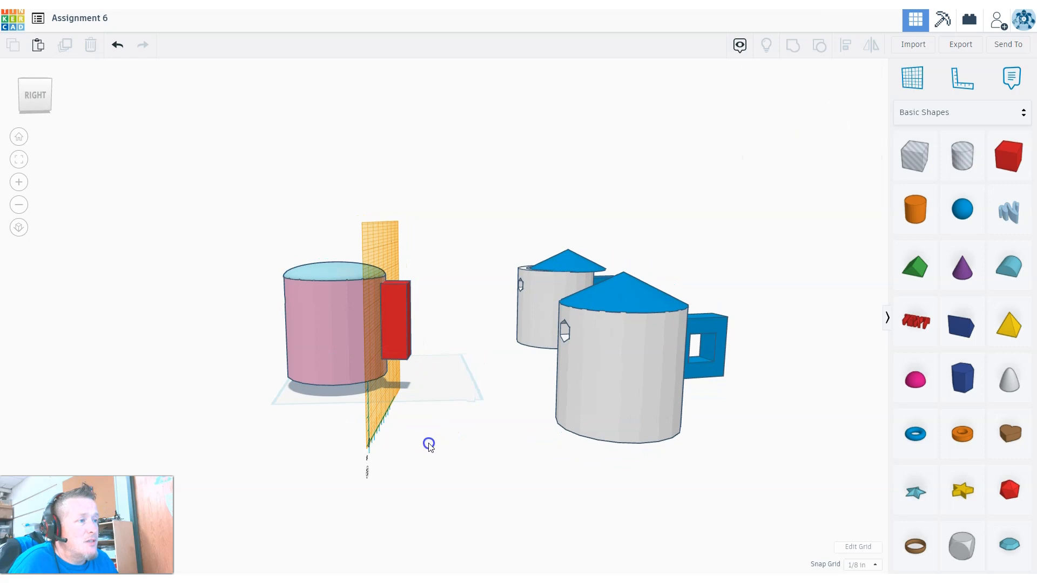
Step: Set the red box's outward depth from the cylinder wall to 2 inches
{"action": "left_click", "coordinate": [389, 309]}
{"action": "left_click", "coordinate": [394, 348]}
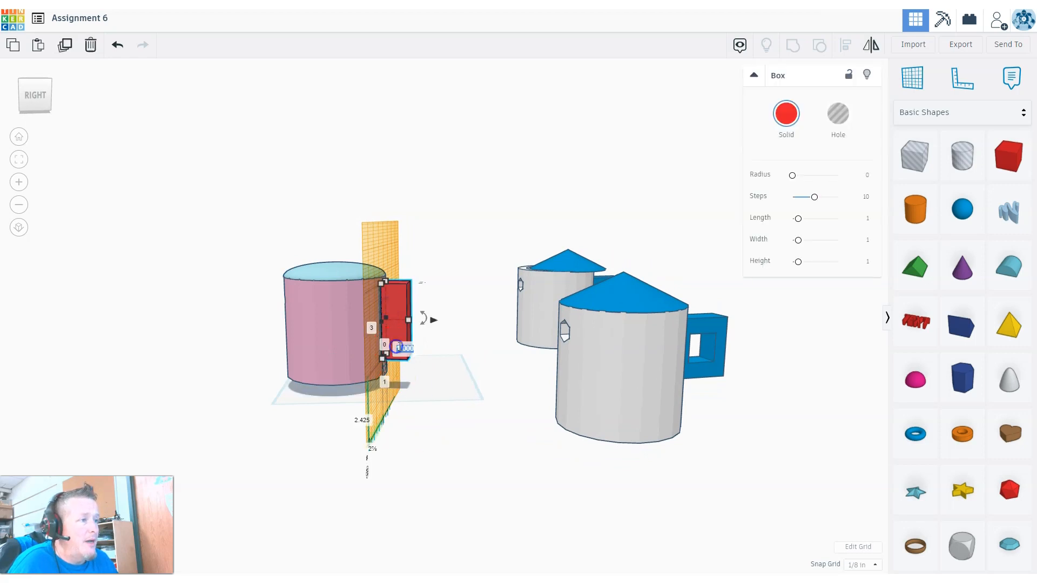
{"action": "key", "text": "Return"}
{"action": "left_click", "coordinate": [511, 427]}
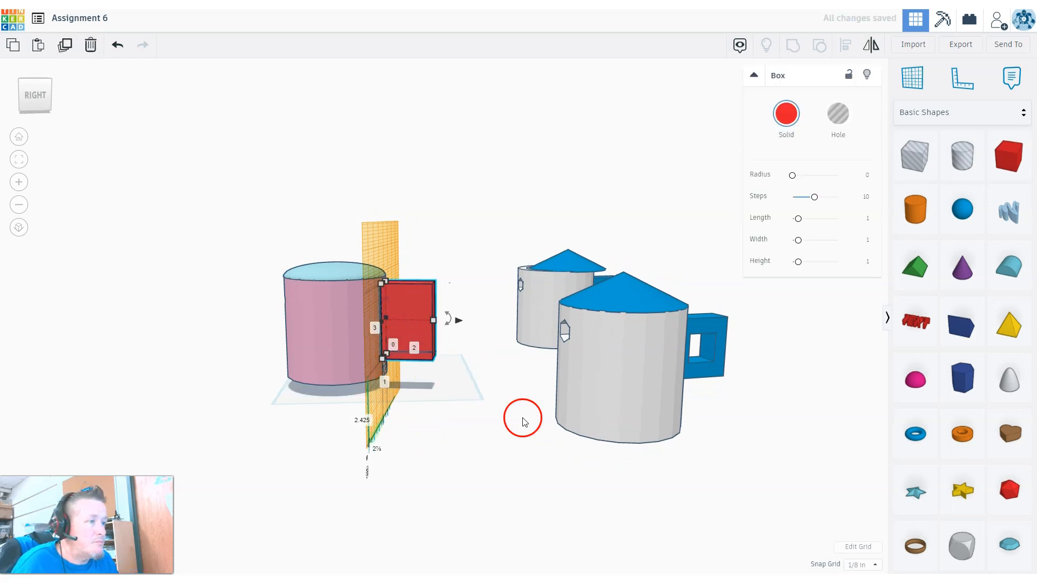
Step: Set a workplane on the wide side face of the red box
{"action": "right_click_drag", "start_coordinate": [490, 377], "coordinate": [467, 378]}
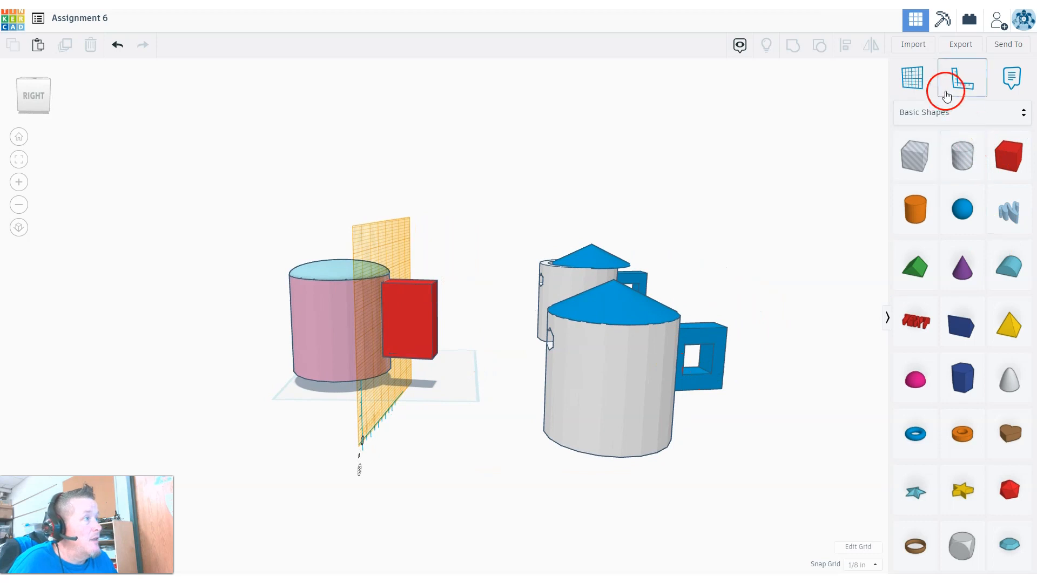
{"action": "left_click", "coordinate": [922, 84]}
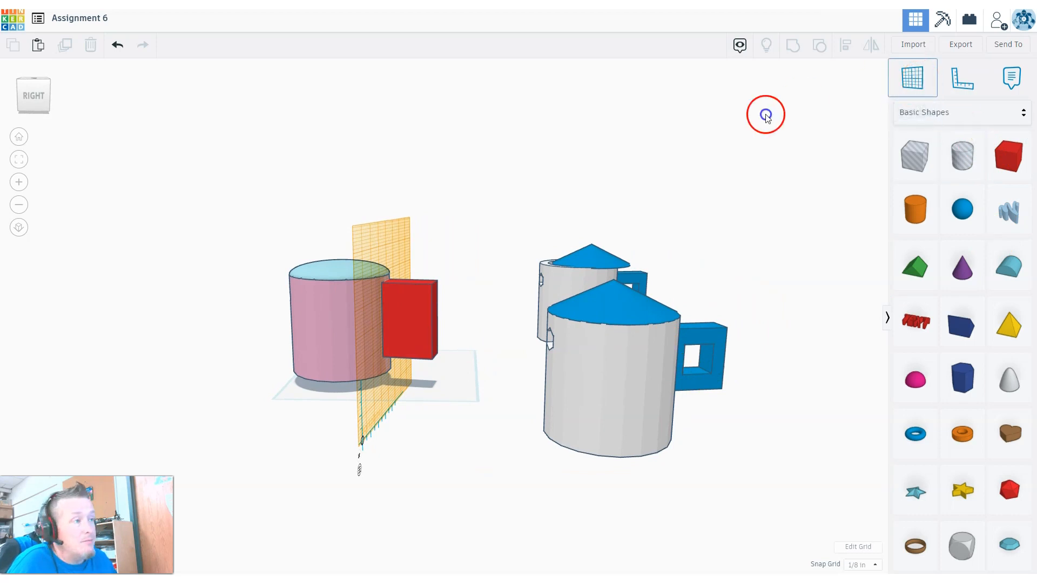
{"action": "left_click", "coordinate": [407, 326]}
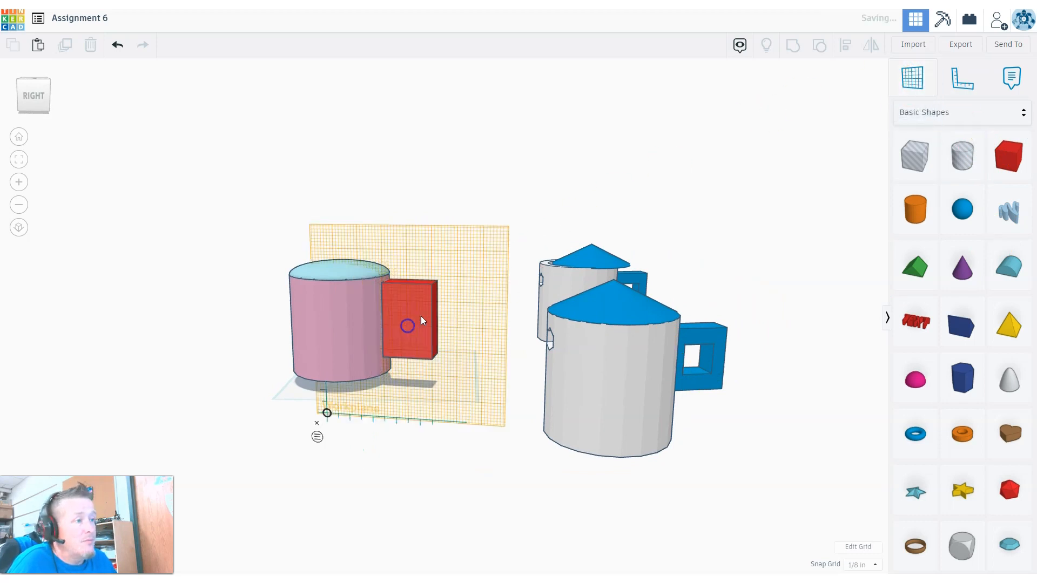
Step: Place a box hole on the red box's side face and set its vertical dimension to 1.5 inches
{"action": "mouse_move", "coordinate": [808, 250]}
{"action": "right_mouse_down"}
{"action": "mouse_move", "coordinate": [821, 265]}
{"action": "mouse_move", "coordinate": [799, 268]}
{"action": "right_mouse_up"}
{"action": "left_click", "coordinate": [924, 152]}
{"action": "left_click_drag", "start_coordinate": [923, 152], "coordinate": [404, 313]}
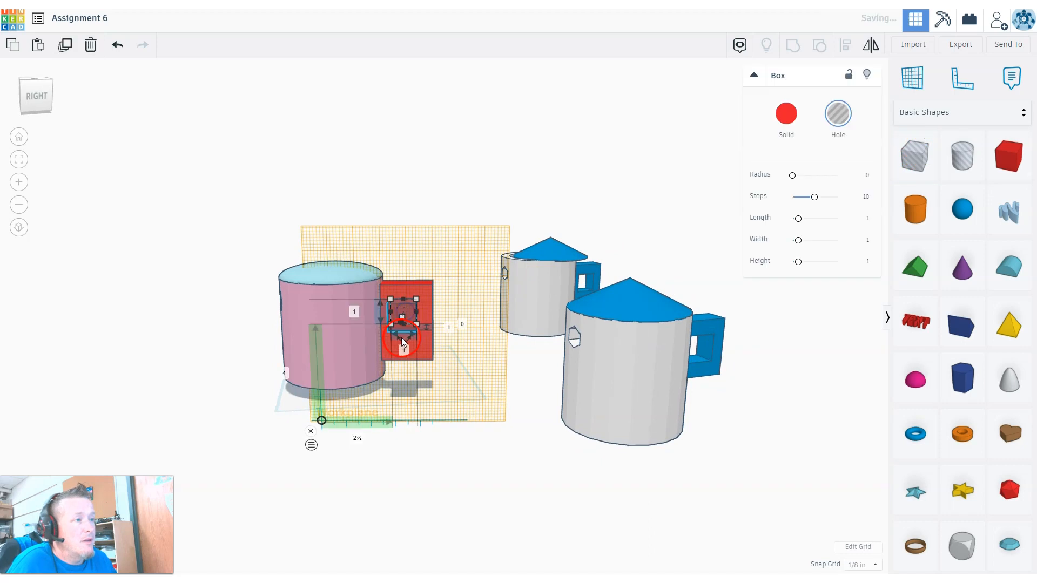
{"action": "left_click", "coordinate": [354, 314]}
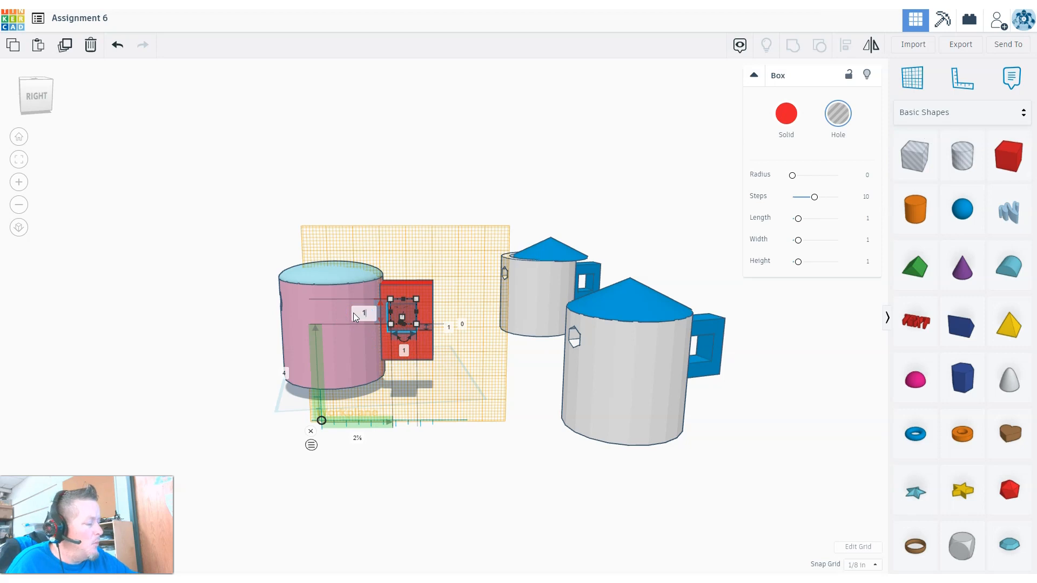
{"action": "key", "text": "Return"}
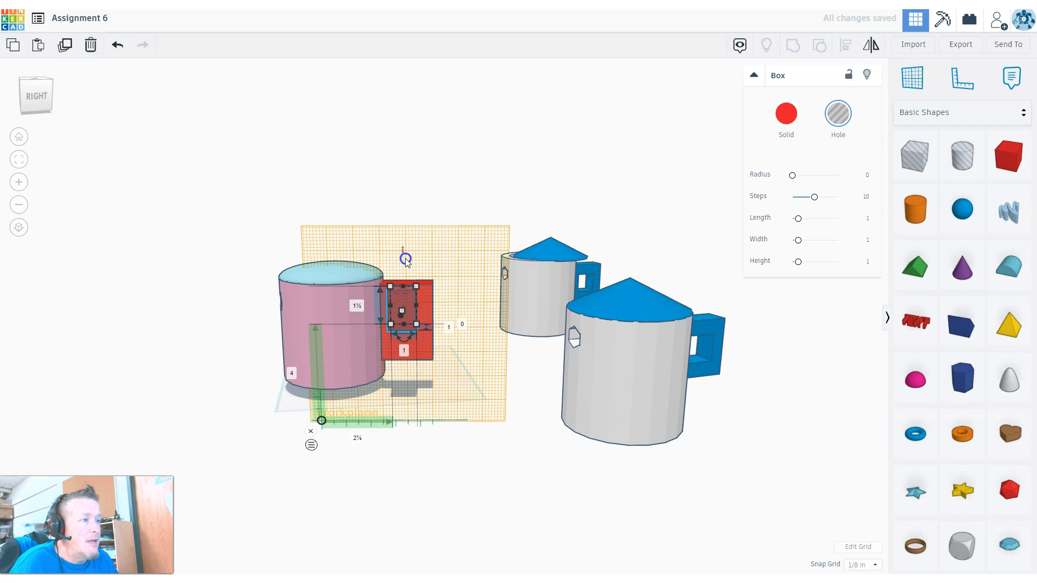
Step: Align the box hole to the vertical middle of the red box's side face
{"action": "left_click", "coordinate": [430, 325], "text": "shift"}
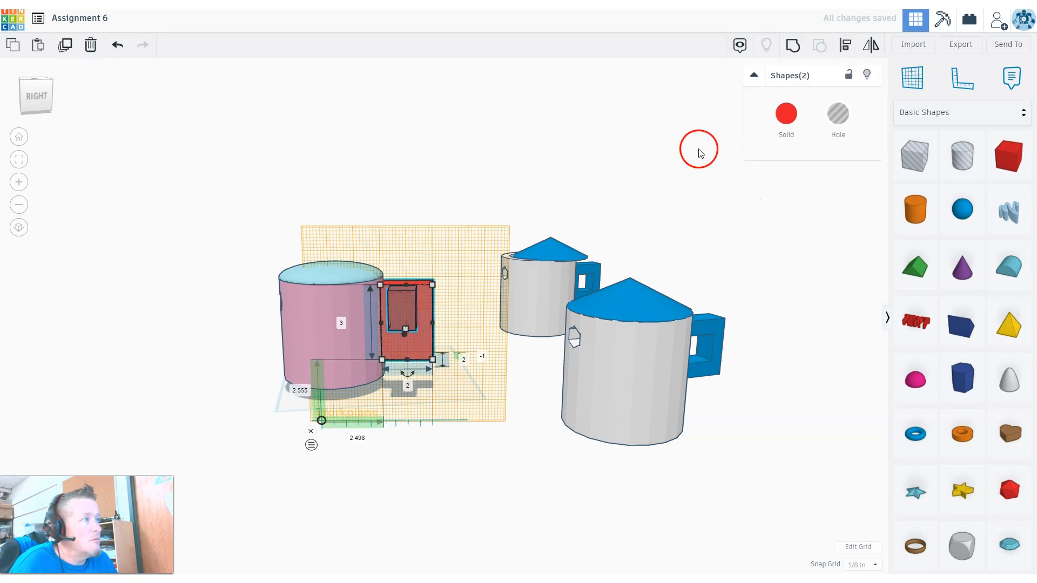
{"action": "left_click", "coordinate": [846, 49]}
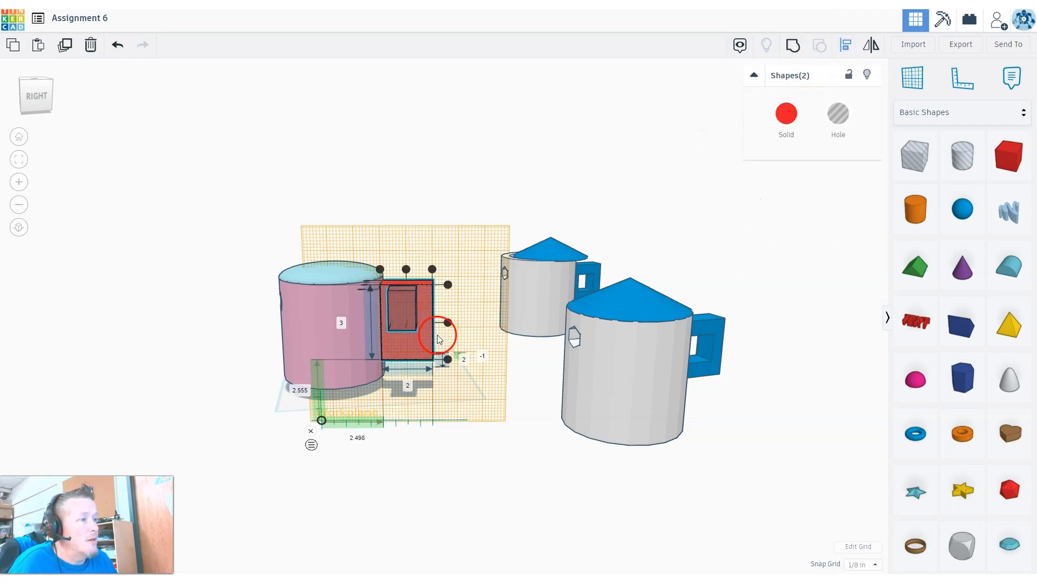
{"action": "left_click", "coordinate": [448, 323]}
Step: Set the box hole's depth to 2 inches and push it inward through the full thickness of the red box
{"action": "right_click_drag", "start_coordinate": [470, 398], "coordinate": [206, 403]}
{"action": "right_click_drag", "start_coordinate": [428, 389], "coordinate": [417, 395]}
{"action": "left_click", "coordinate": [519, 391]}
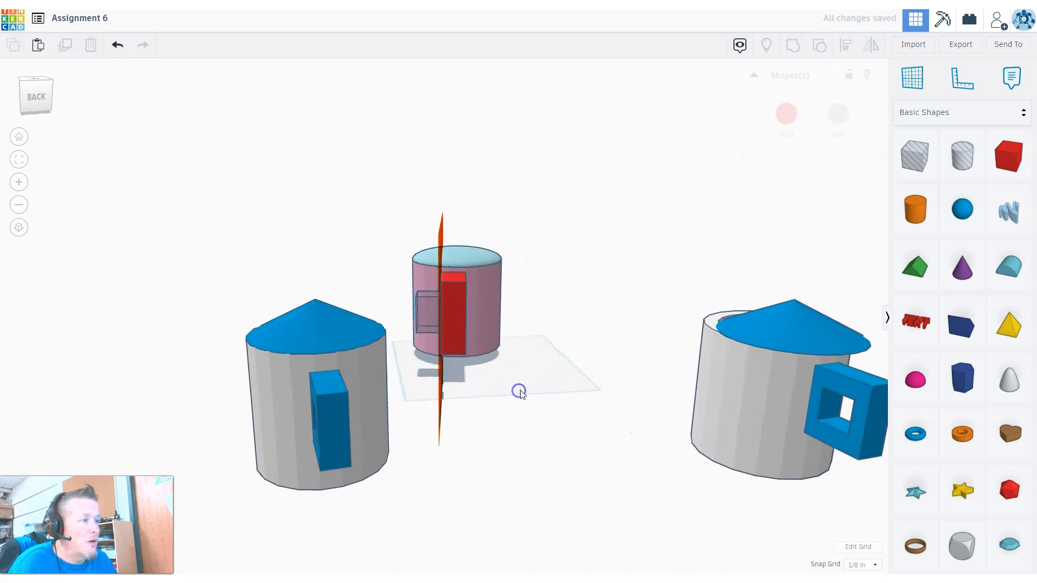
{"action": "left_click", "coordinate": [432, 314]}
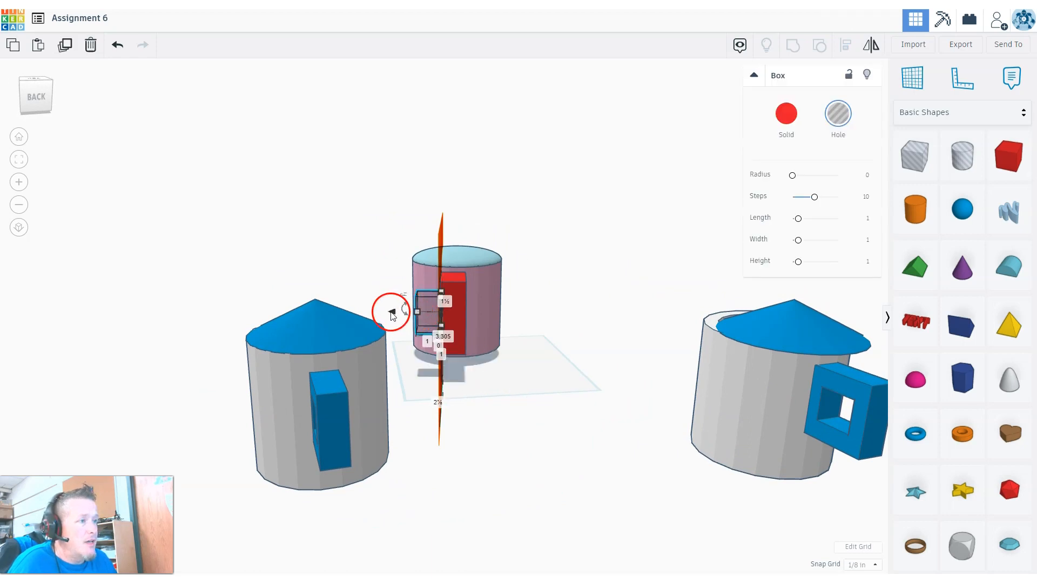
{"action": "mouse_move", "coordinate": [393, 315]}
{"action": "left_mouse_down"}
{"action": "mouse_move", "coordinate": [424, 313]}
{"action": "mouse_move", "coordinate": [390, 314]}
{"action": "left_mouse_up"}
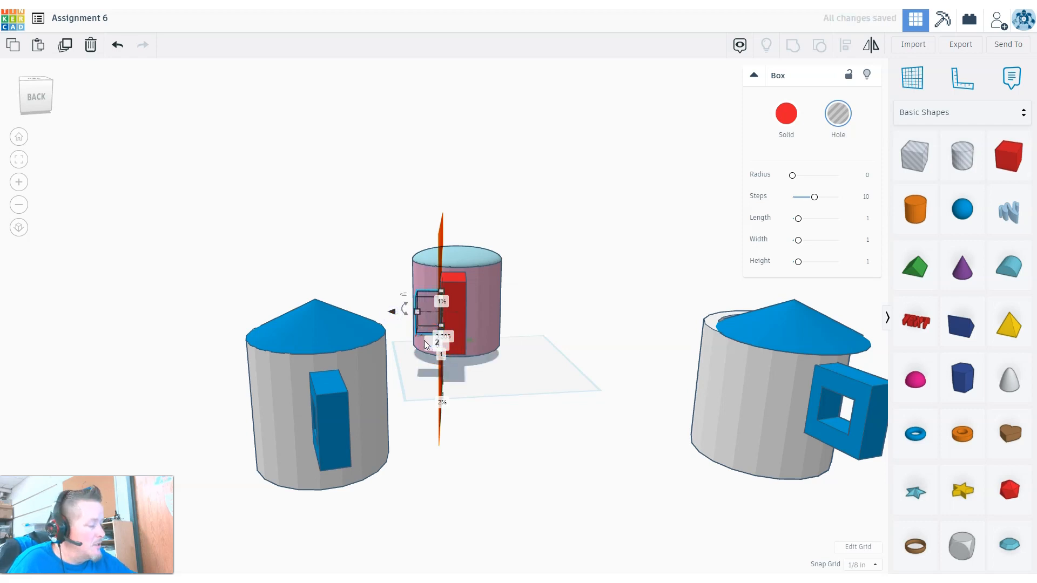
{"action": "key", "text": "Return"}
{"action": "left_click_drag", "start_coordinate": [372, 312], "coordinate": [401, 313]}
Step: Group the box hole with the red box to cut the opening through the handle
{"action": "left_click", "coordinate": [409, 380]}
{"action": "right_click_drag", "start_coordinate": [409, 380], "coordinate": [620, 394]}
{"action": "right_click_drag", "start_coordinate": [429, 399], "coordinate": [428, 253]}
{"action": "left_click_drag", "start_coordinate": [414, 360], "coordinate": [402, 370]}
{"action": "left_click", "coordinate": [796, 50]}
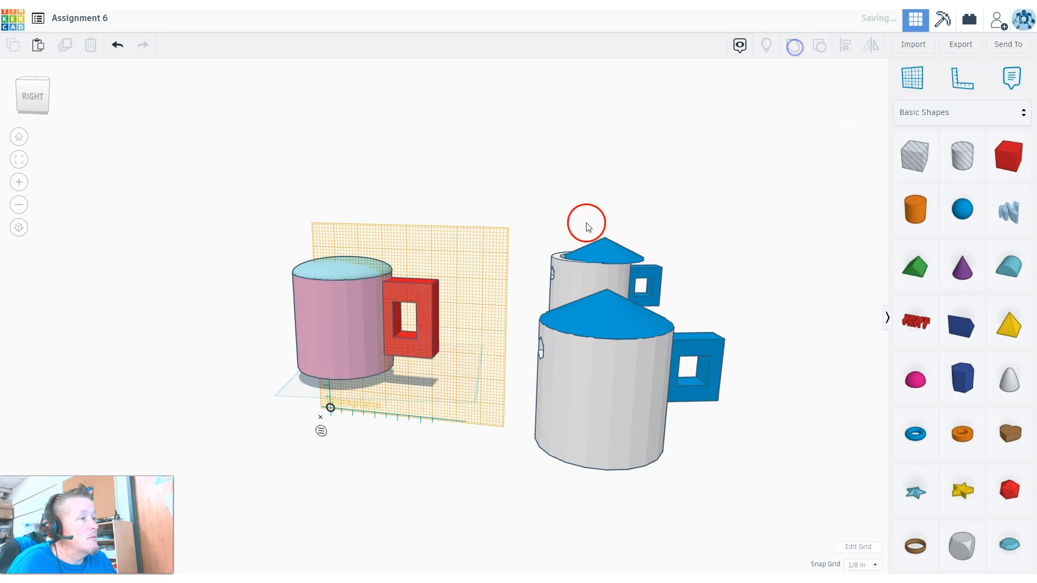
Step: Recolor the red handle with the pale yellow preset
{"action": "left_click", "coordinate": [387, 429]}
{"action": "right_click_drag", "start_coordinate": [387, 428], "coordinate": [431, 427]}
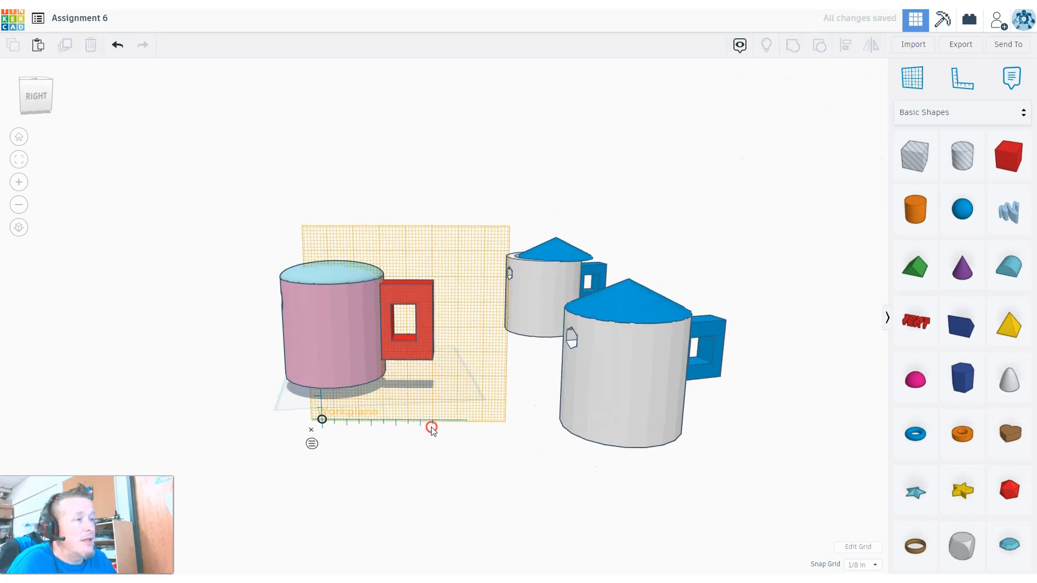
{"action": "left_click", "coordinate": [422, 350]}
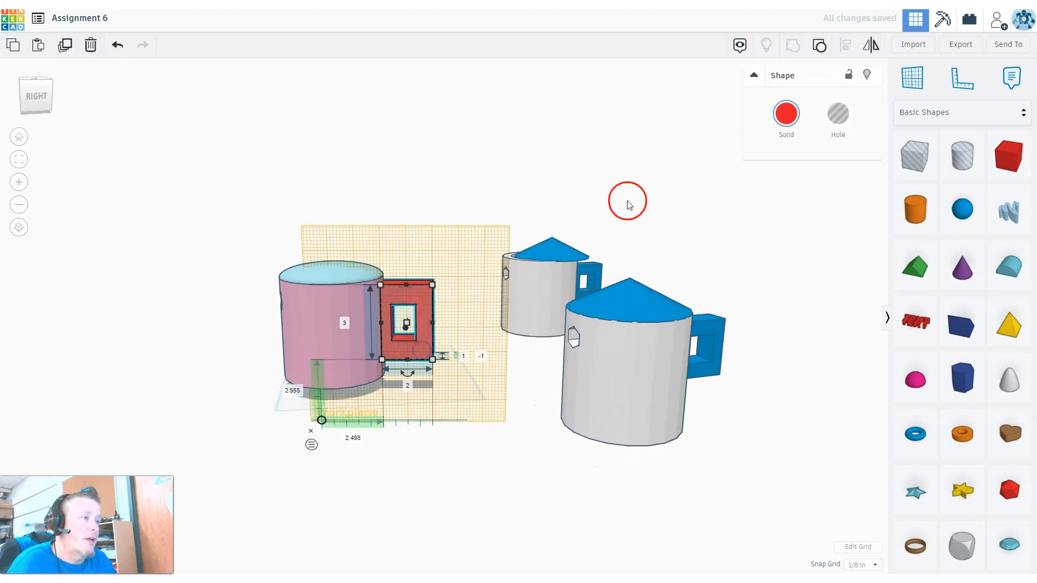
{"action": "left_click", "coordinate": [787, 113]}
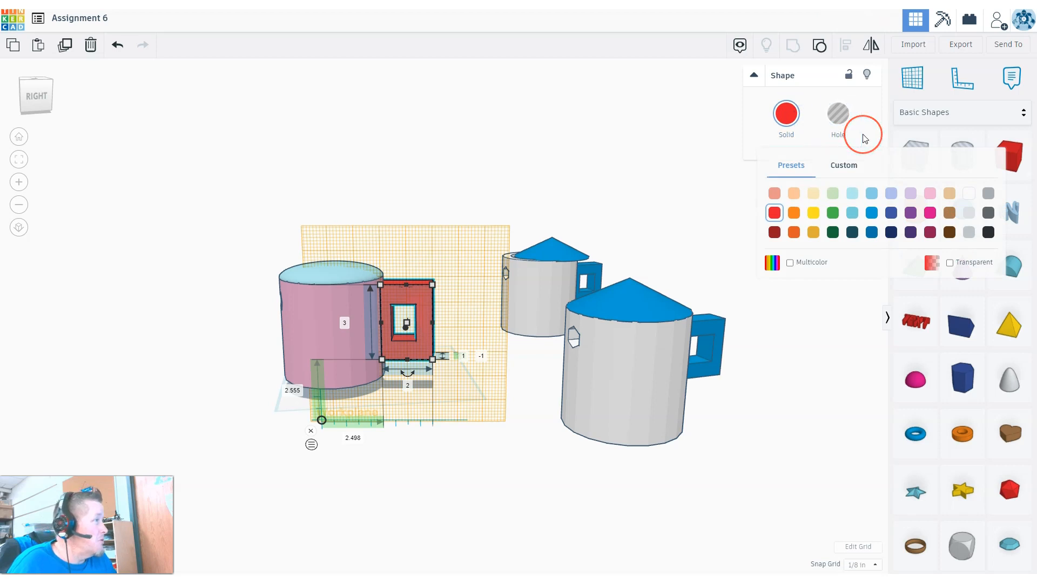
{"action": "left_click", "coordinate": [815, 214]}
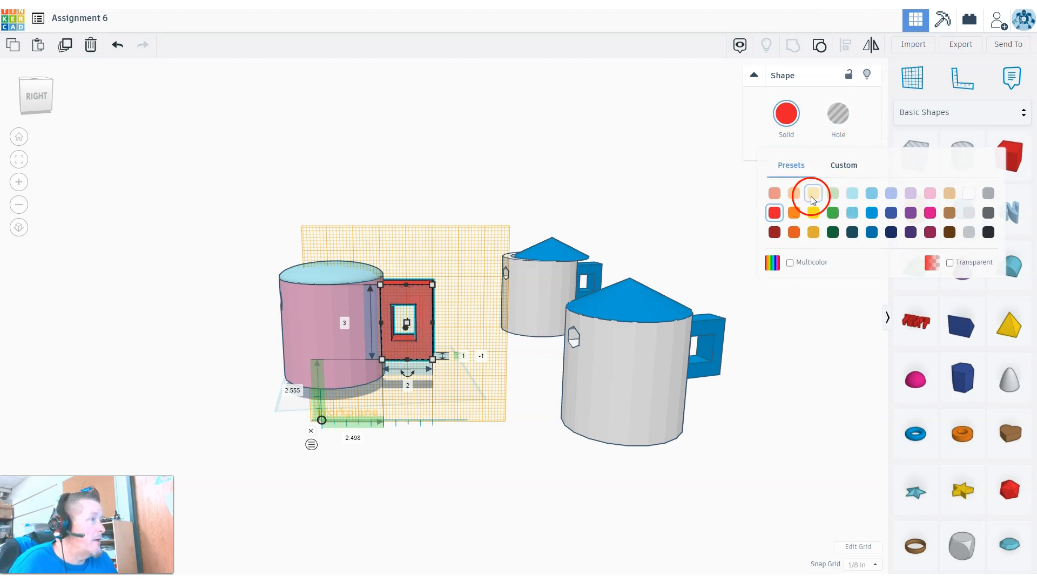
{"action": "left_click", "coordinate": [502, 174]}
Step: Group the handle with the pink cylinder and roof, keeping their colors, and return the workplane to the base grid
{"action": "left_click", "coordinate": [426, 412]}
{"action": "right_click_drag", "start_coordinate": [426, 413], "coordinate": [447, 416]}
{"action": "left_click_drag", "start_coordinate": [321, 170], "coordinate": [399, 358]}
{"action": "left_click", "coordinate": [800, 43]}
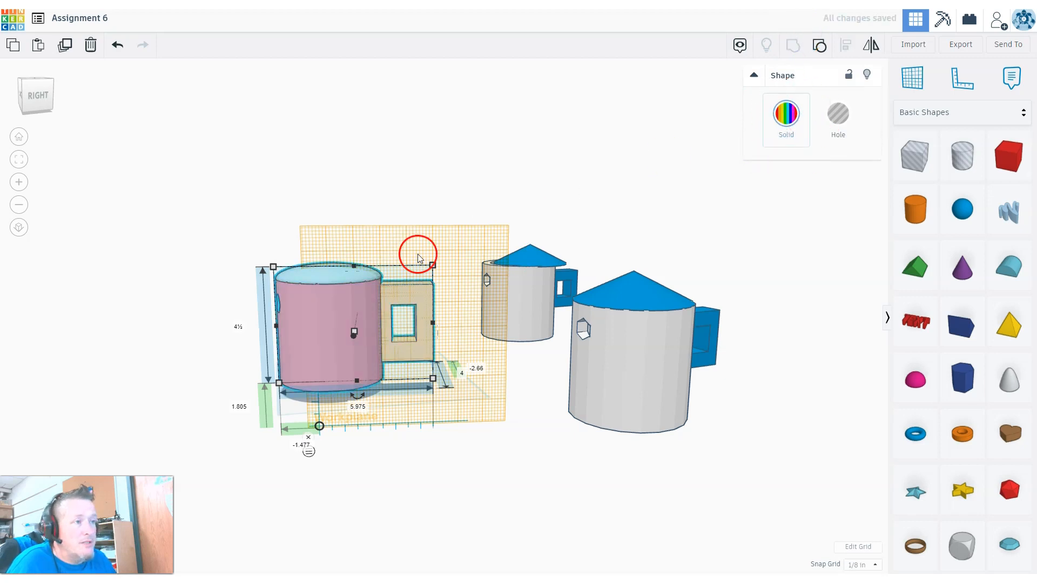
{"action": "left_click", "coordinate": [912, 77]}
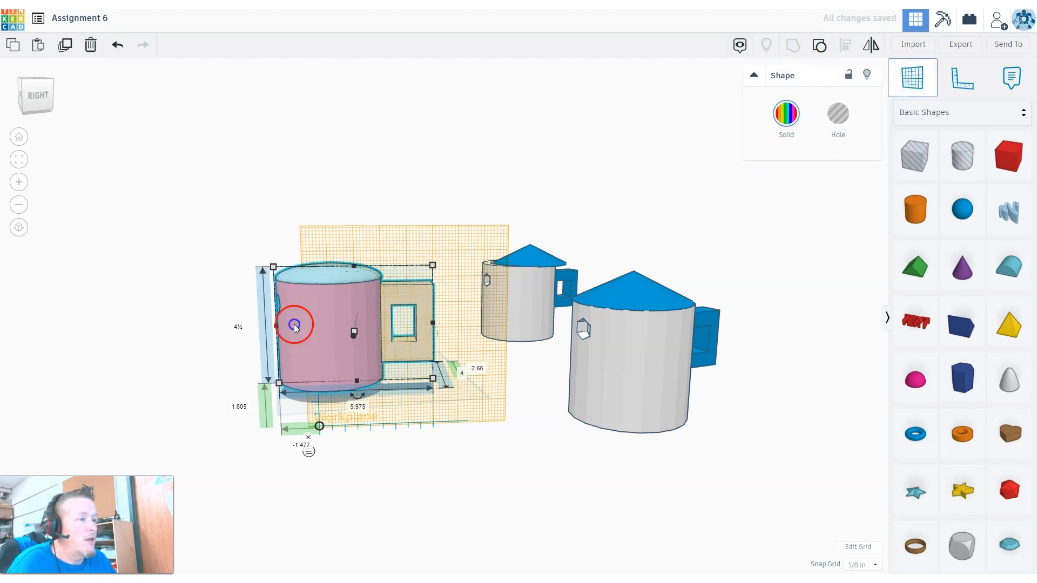
{"action": "left_click", "coordinate": [292, 416]}
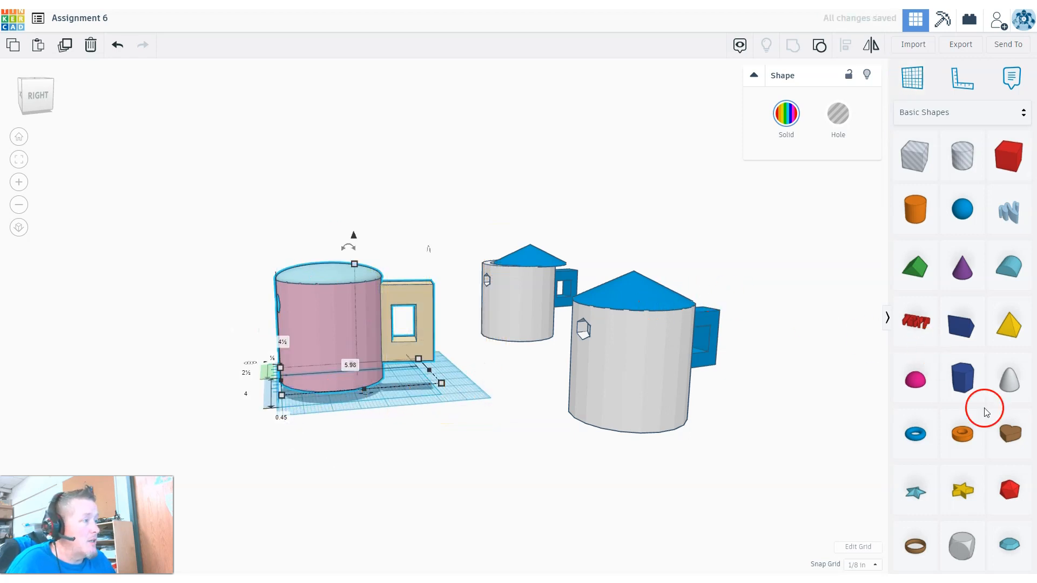
{"action": "left_click", "coordinate": [1011, 434]}
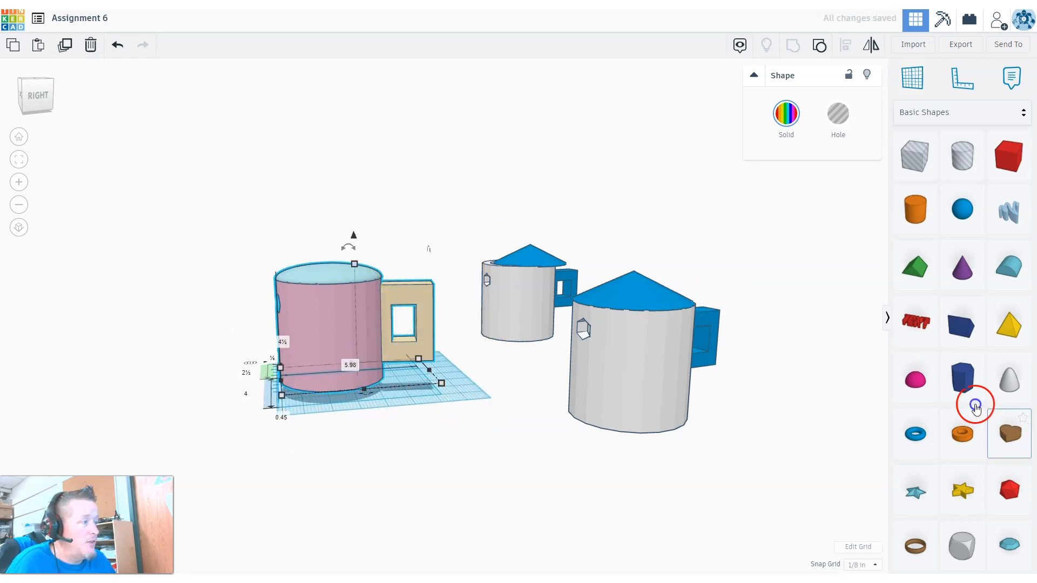
{"action": "left_click", "coordinate": [731, 266]}
{"action": "right_click_drag", "start_coordinate": [775, 364], "coordinate": [742, 184]}
{"action": "scroll", "coordinate": [741, 177], "scroll_direction": "down", "scroll_amount": 3}
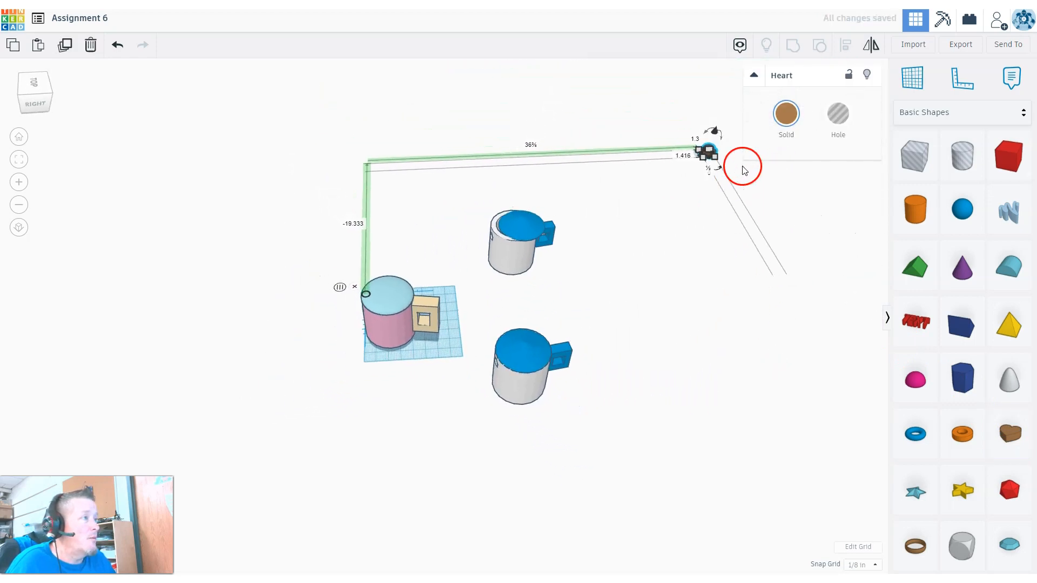
{"action": "left_click_drag", "start_coordinate": [701, 156], "coordinate": [642, 275]}
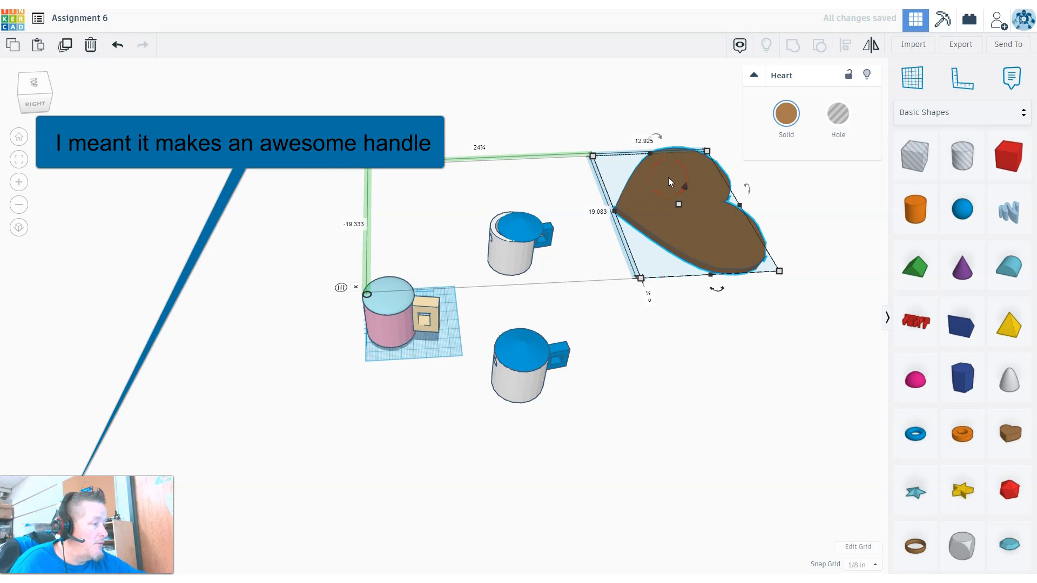
{"action": "key", "text": "Delete"}
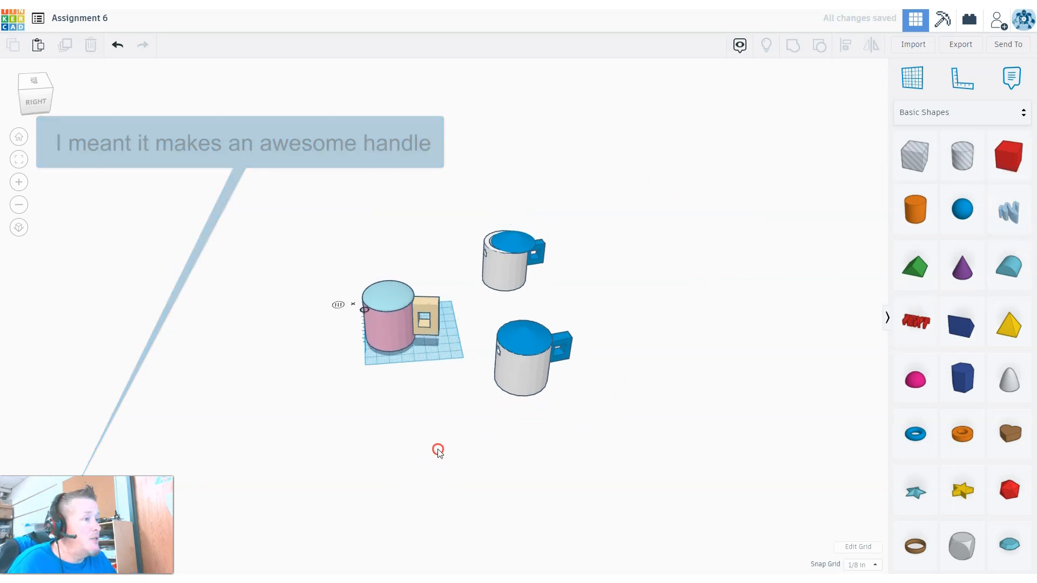
Step: Examine the finished model from the front, above and the side, including its wall hole, roof and handle
{"action": "scroll", "coordinate": [433, 421], "scroll_direction": "up", "scroll_amount": 4}
{"action": "right_click_drag", "start_coordinate": [417, 390], "coordinate": [349, 349]}
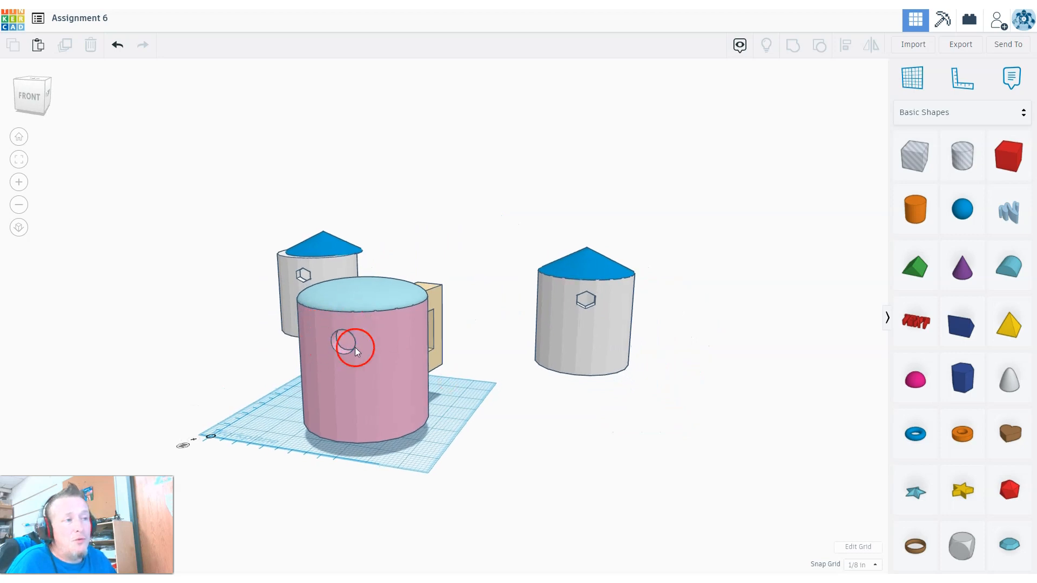
{"action": "right_click_drag", "start_coordinate": [339, 340], "coordinate": [376, 393]}
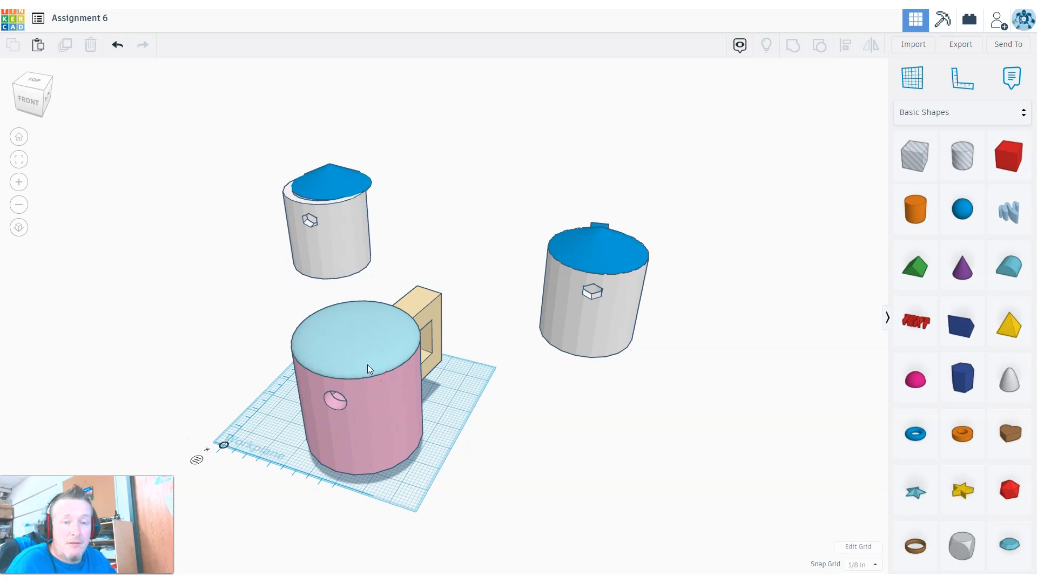
{"action": "mouse_move", "coordinate": [368, 365]}
{"action": "right_mouse_down"}
{"action": "mouse_move", "coordinate": [360, 414]}
{"action": "mouse_move", "coordinate": [455, 443]}
{"action": "mouse_move", "coordinate": [365, 346]}
{"action": "right_mouse_up"}
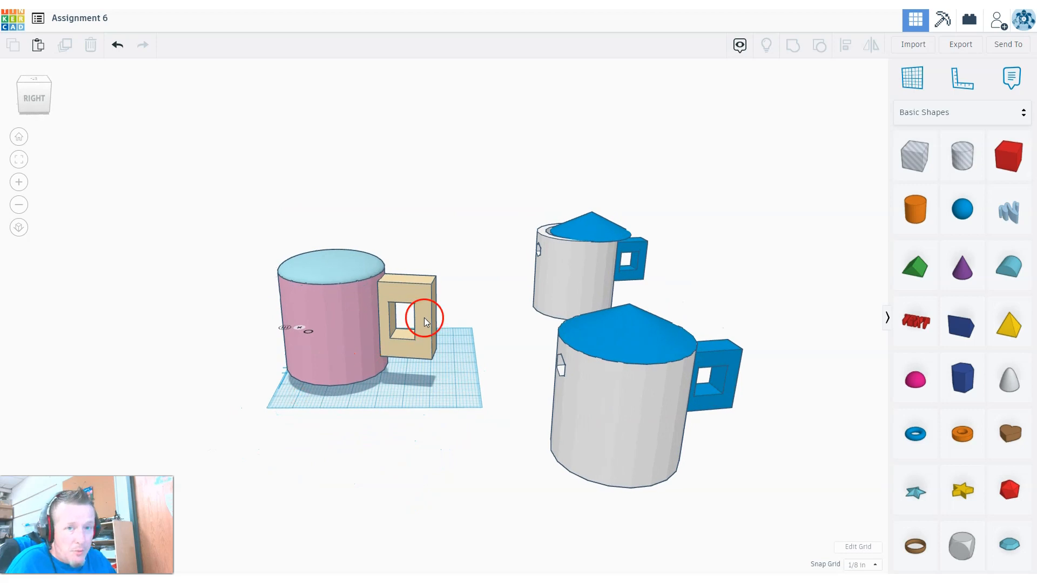